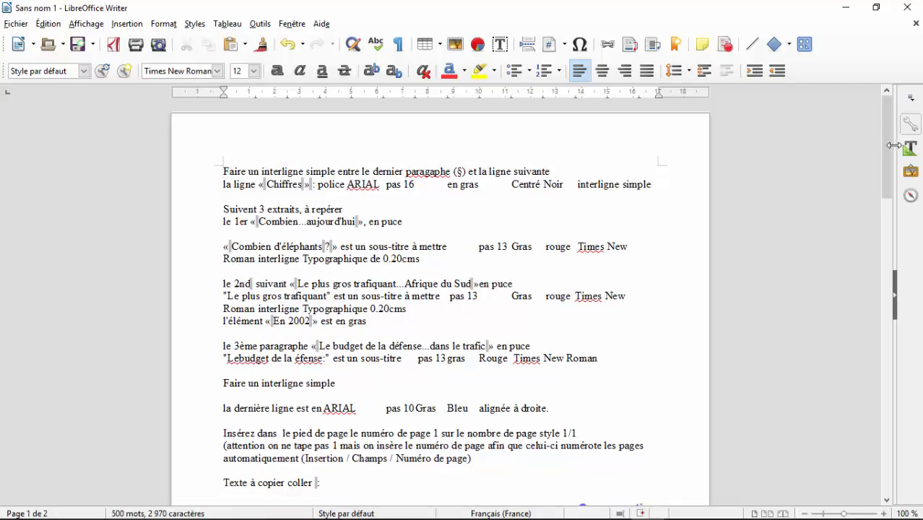
# - Insert an empty line between the last paragraph, ending in "(...)", and the "Chiffres" line
pyautogui.moveTo(892, 148); pyautogui.dragTo(916, 256)
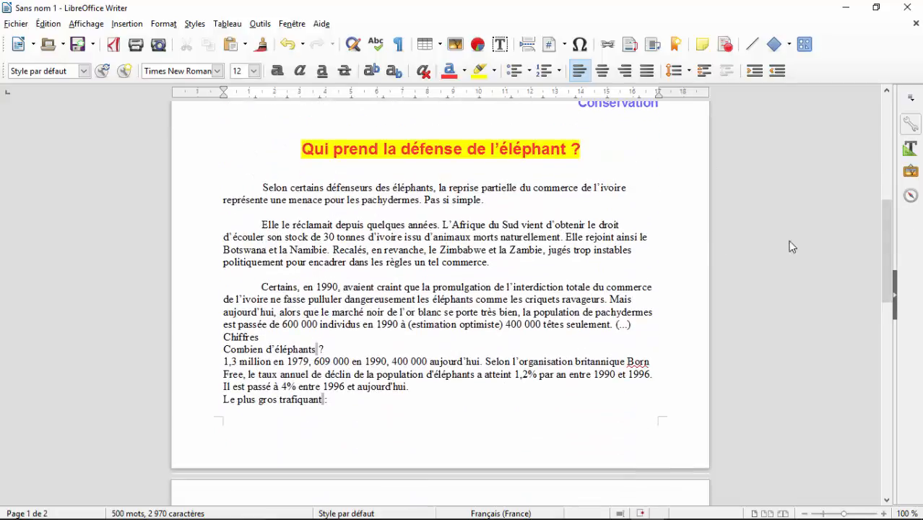
pyautogui.press('Return')
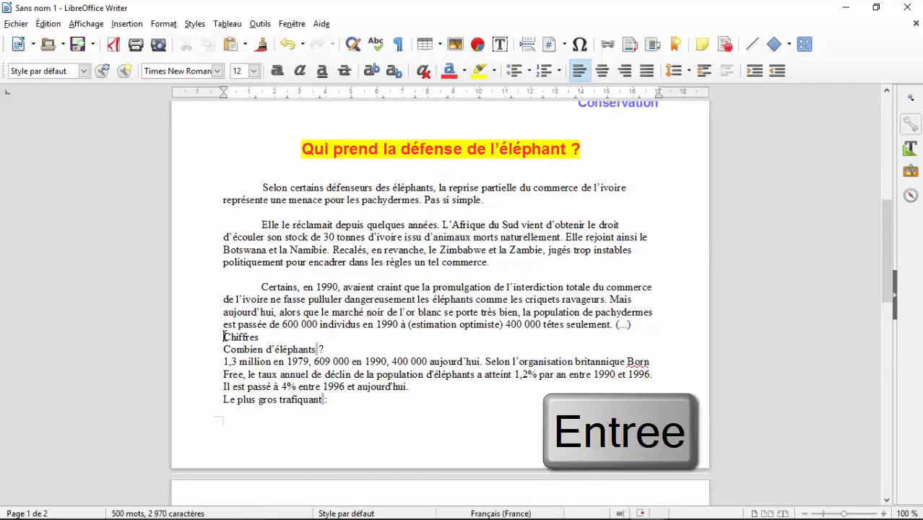
pyautogui.press('Return')
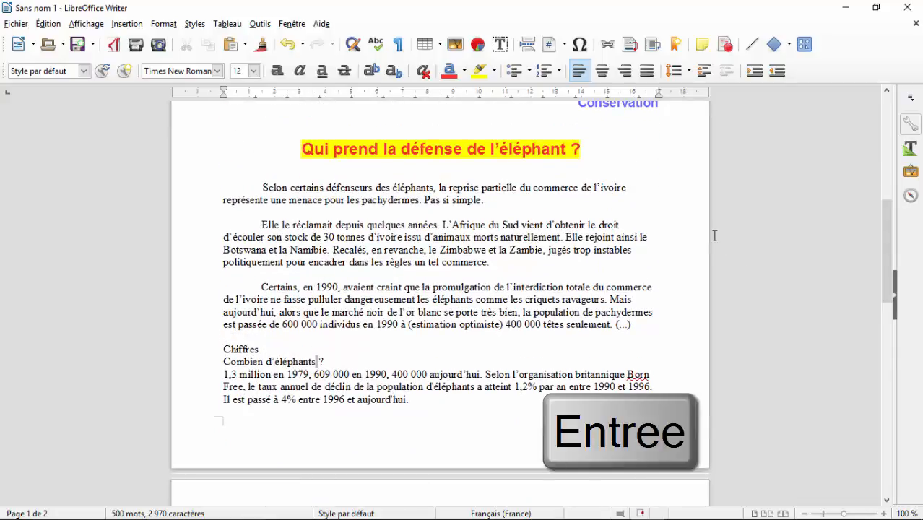
# - Delete the first instruction line, "Faire un interligne simple entre le dernier paragaphe (§) et la ligne suivante", including its line break
pyautogui.moveTo(888, 251); pyautogui.dragTo(888, 145)
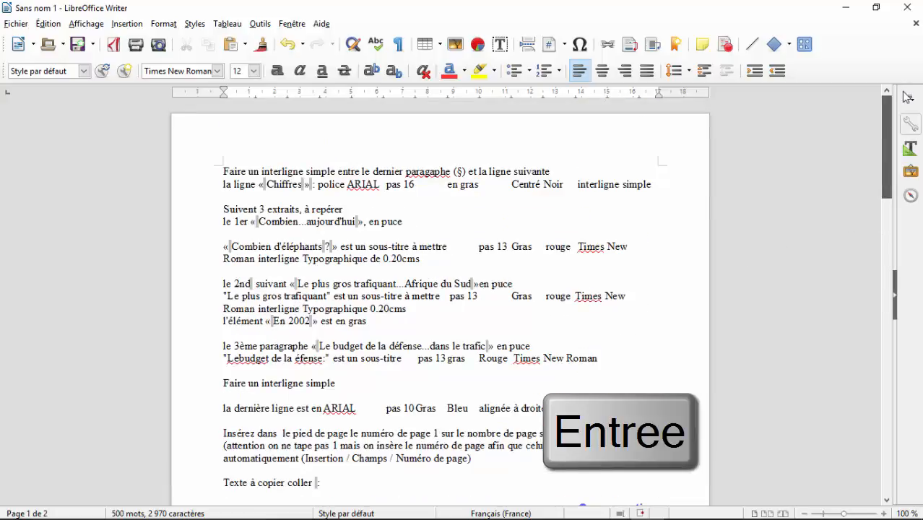
pyautogui.moveTo(553, 171); pyautogui.dragTo(258, 161)
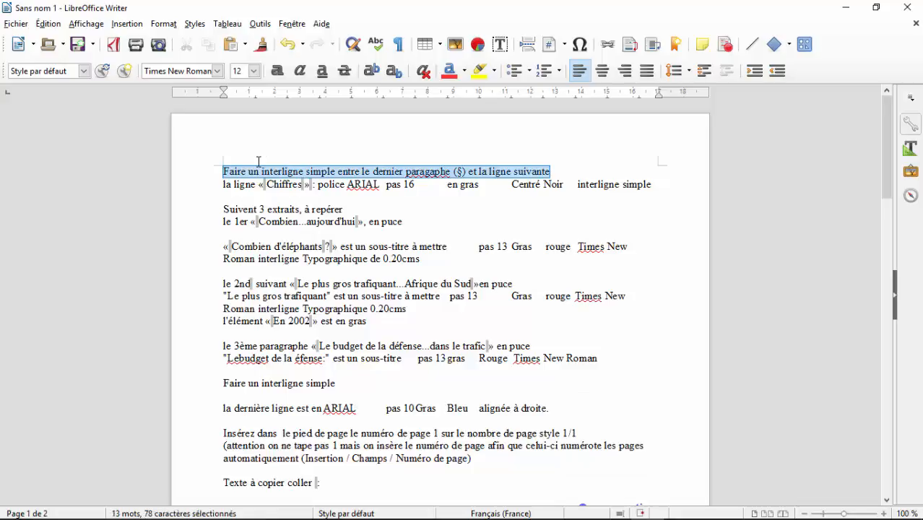
pyautogui.press('Delete')
pyautogui.press('Delete')
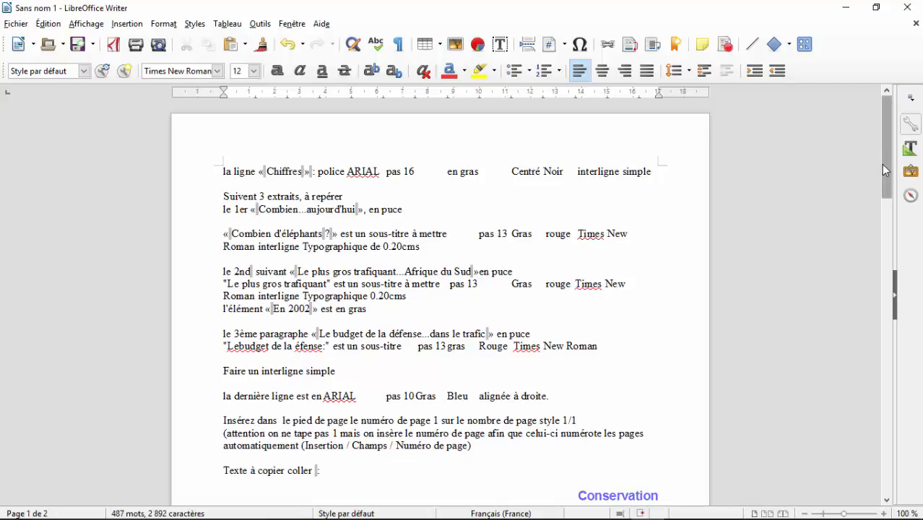
# - Format the "Chiffres" line as Arial, size 16, bold and centered, and insert an empty line below it
pyautogui.moveTo(880, 164); pyautogui.dragTo(896, 316)
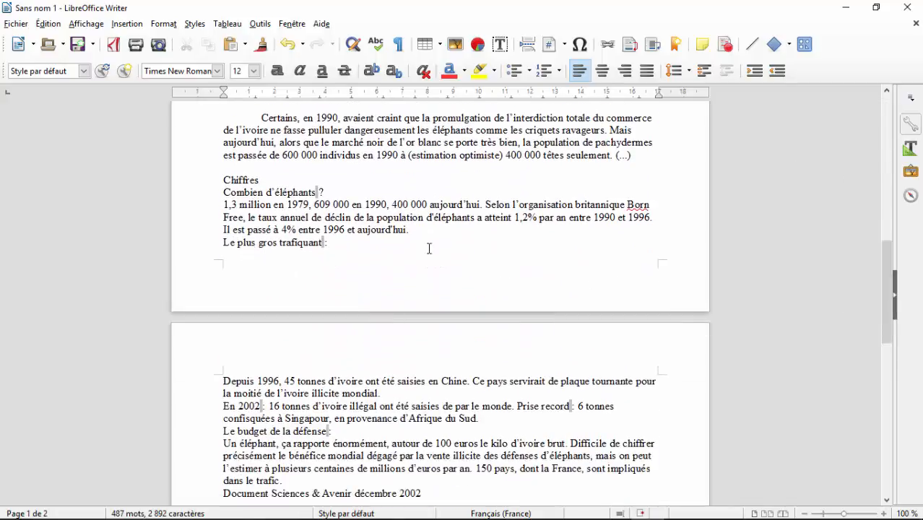
pyautogui.moveTo(263, 180); pyautogui.dragTo(225, 179)
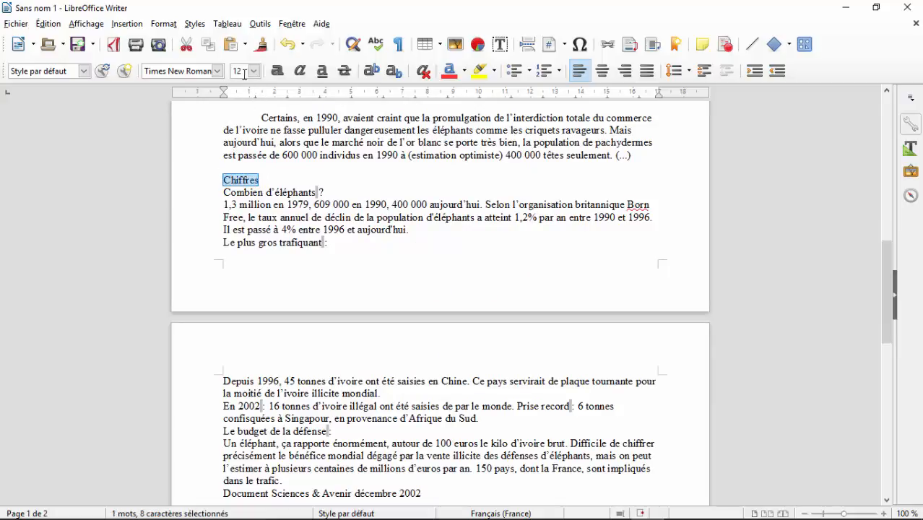
pyautogui.click(216, 71)
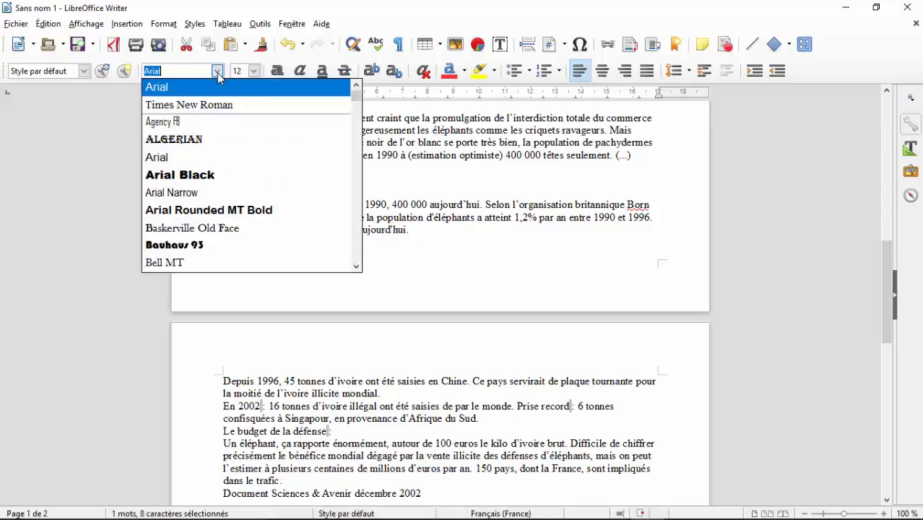
pyautogui.click(210, 87)
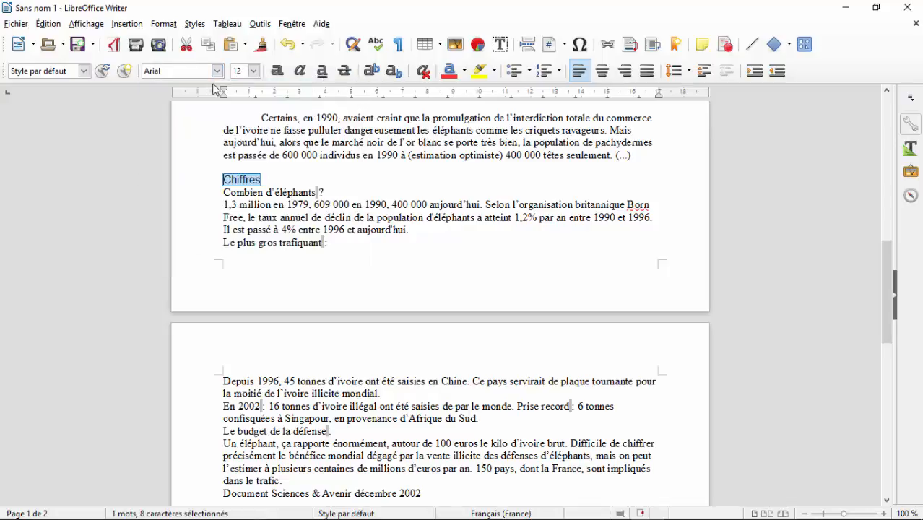
pyautogui.click(254, 70)
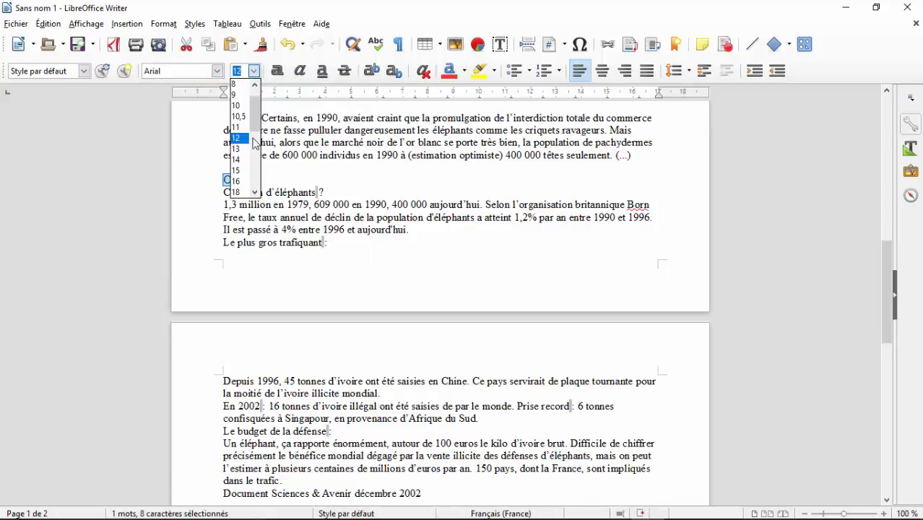
pyautogui.click(241, 181)
pyautogui.click(275, 72)
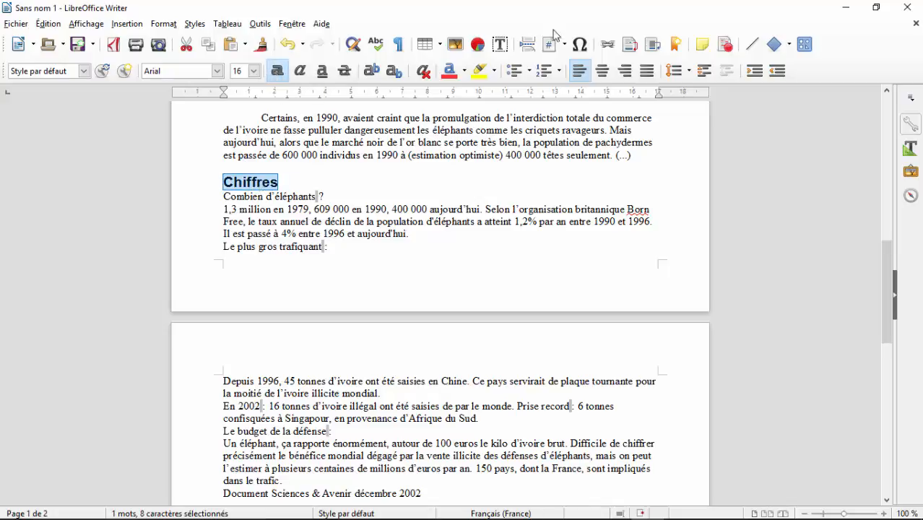
pyautogui.click(607, 74)
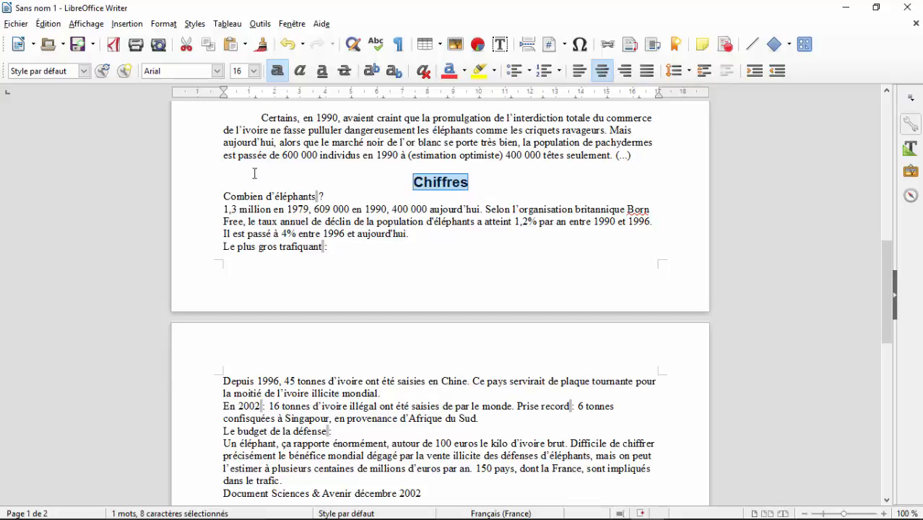
pyautogui.click(221, 194)
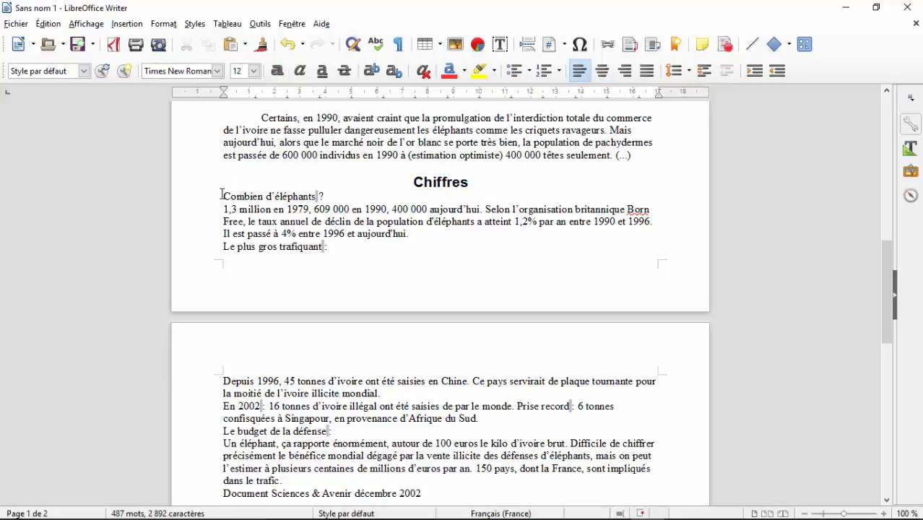
pyautogui.press('Return')
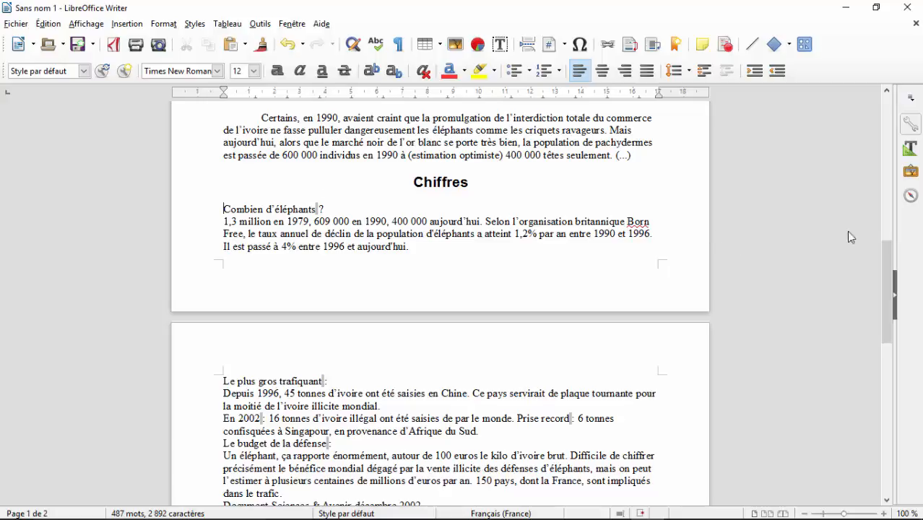
# - Delete the instruction line about formatting "Chiffres" at the start of the document, along with the empty line it leaves
pyautogui.moveTo(890, 266); pyautogui.dragTo(885, 120)
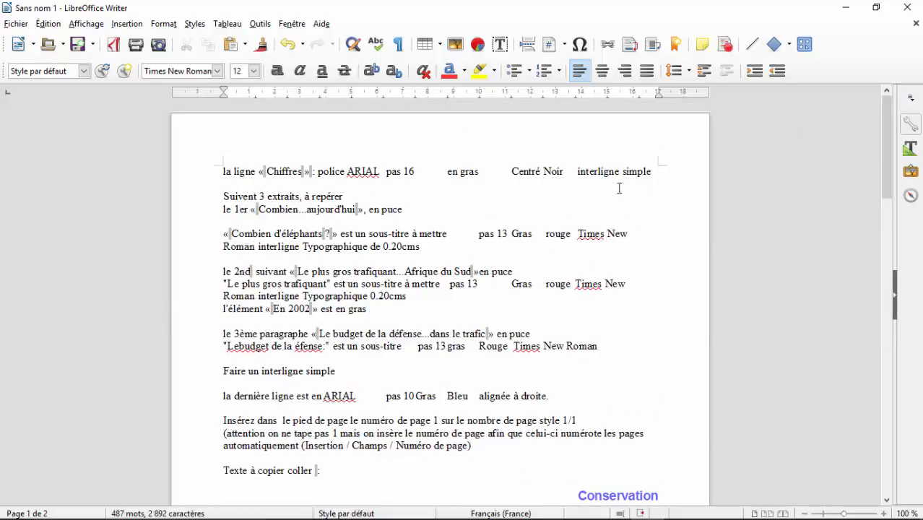
pyautogui.moveTo(645, 173); pyautogui.dragTo(222, 167)
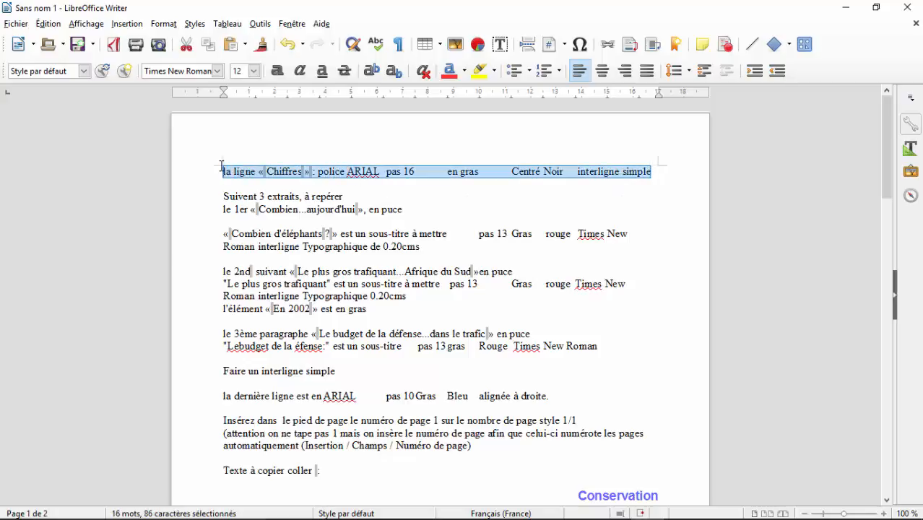
pyautogui.press('Delete')
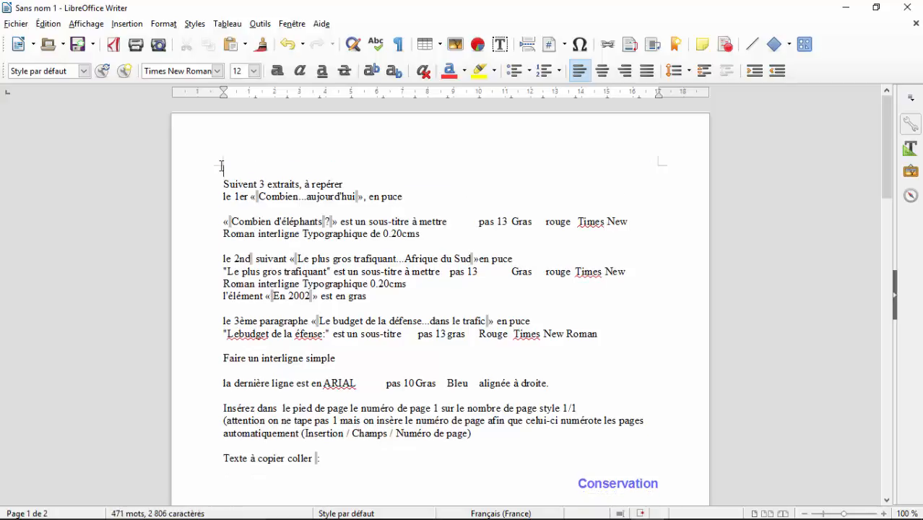
pyautogui.press('Delete')
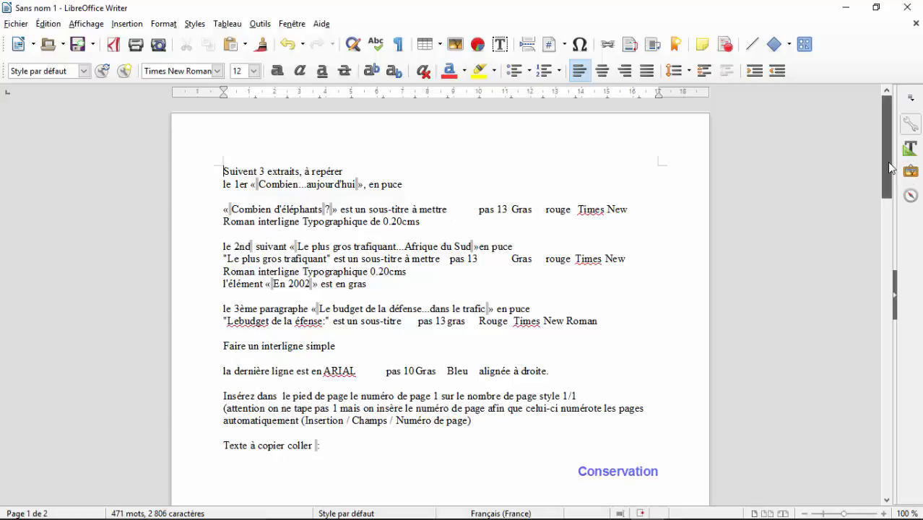
# - Format the subtitle "Combien d'éléphants ?" in size 13, bold and red
pyautogui.moveTo(890, 171); pyautogui.dragTo(909, 275)
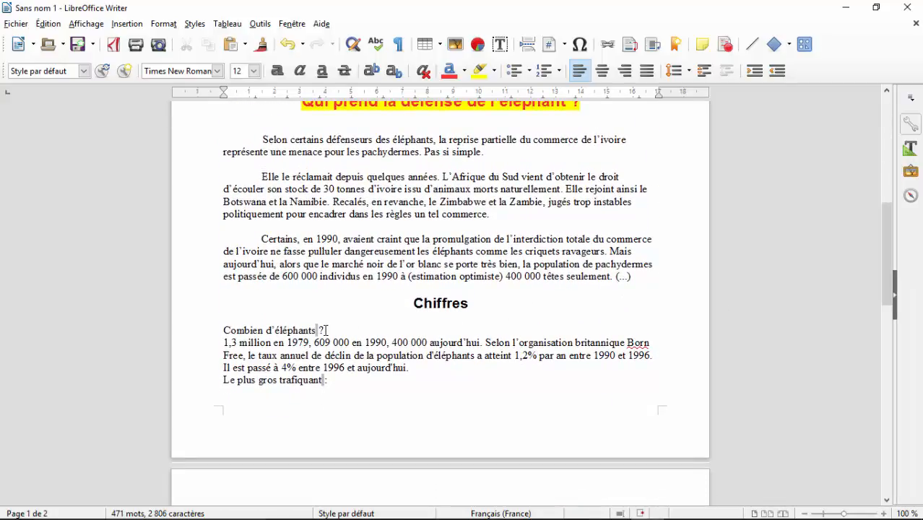
pyautogui.moveTo(324, 330); pyautogui.dragTo(224, 327)
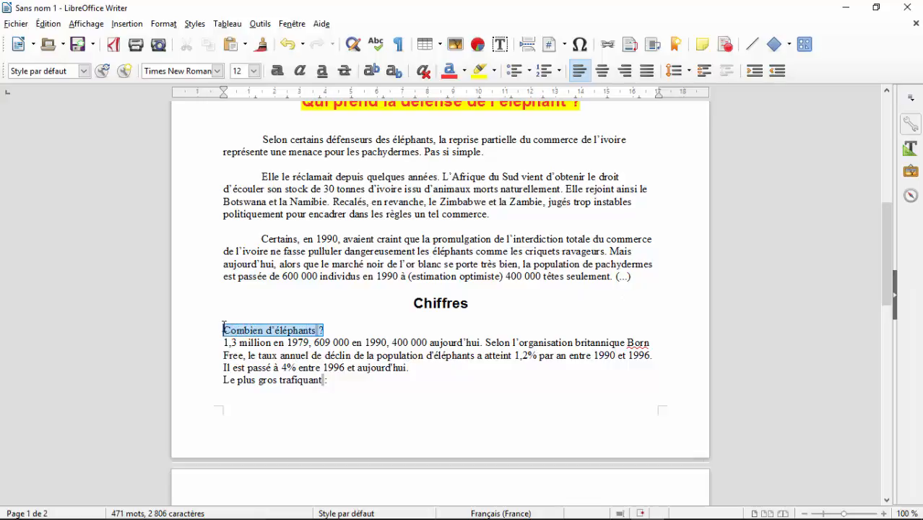
pyautogui.click(254, 70)
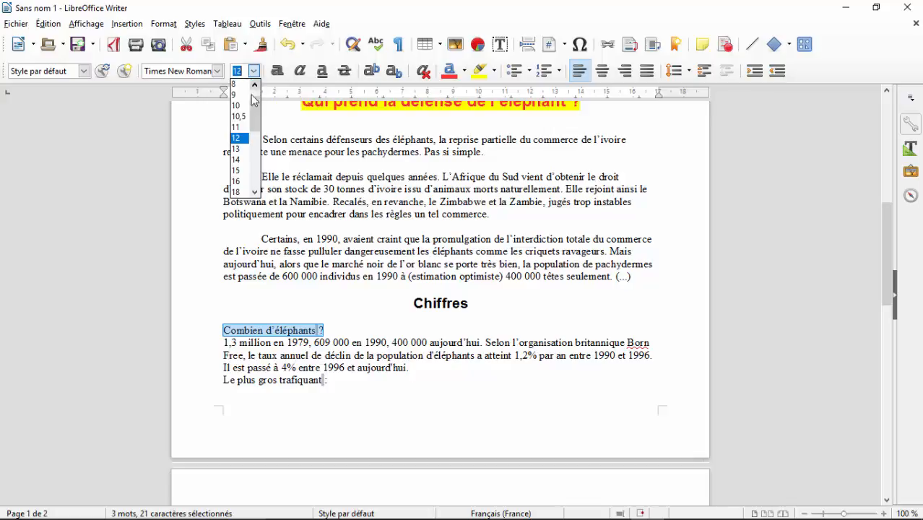
pyautogui.click(245, 153)
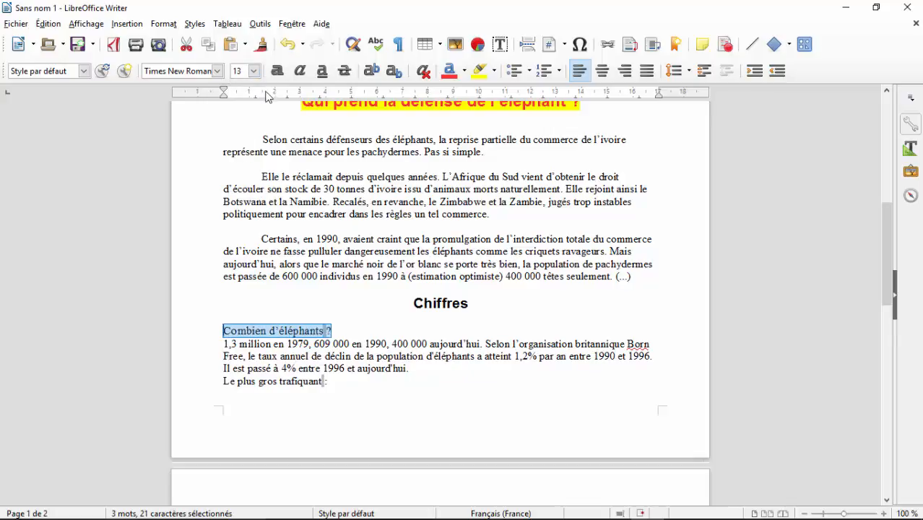
pyautogui.click(276, 71)
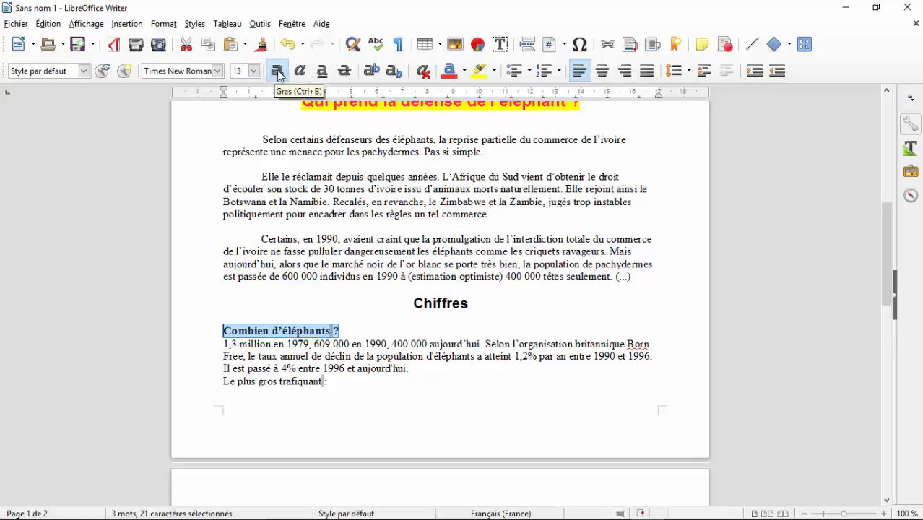
pyautogui.click(449, 71)
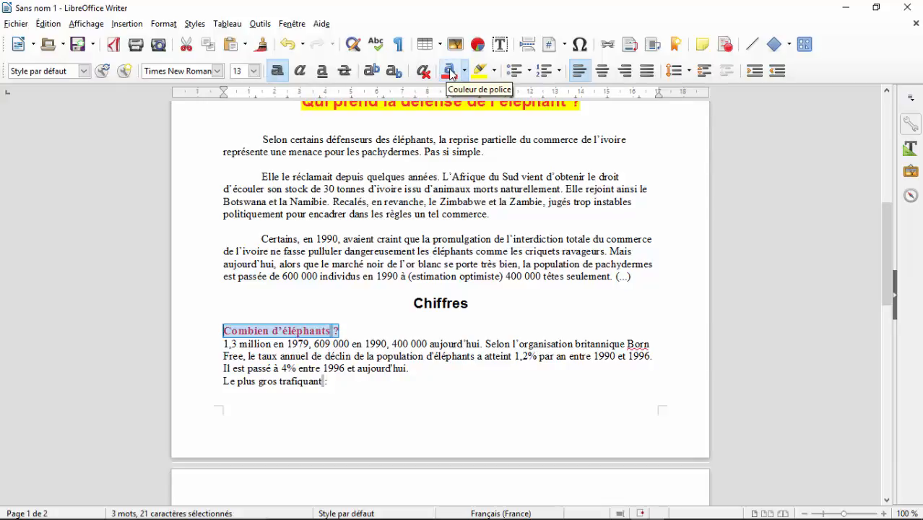
# - Set the line spacing of the "Combien d'éléphants ?" subtitle to Typographique with a value of 0,20 cm
pyautogui.click(690, 72)
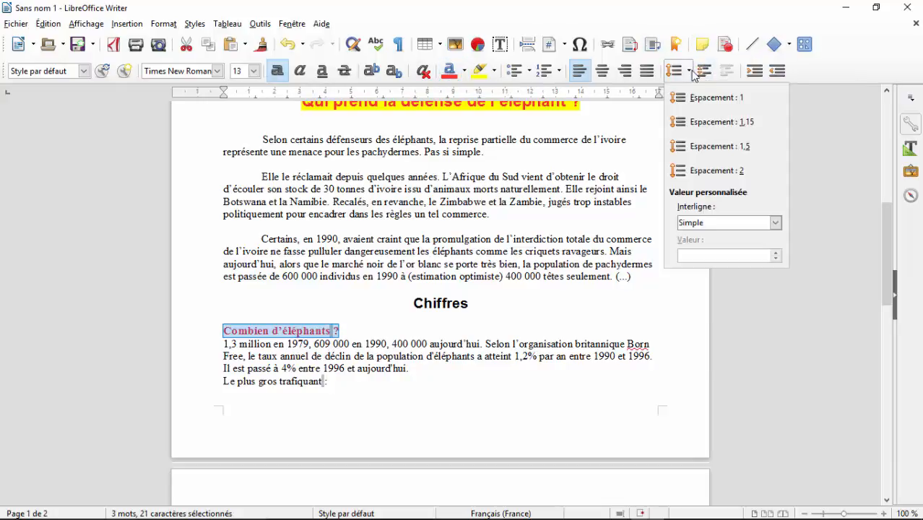
pyautogui.click(775, 224)
pyautogui.click(733, 293)
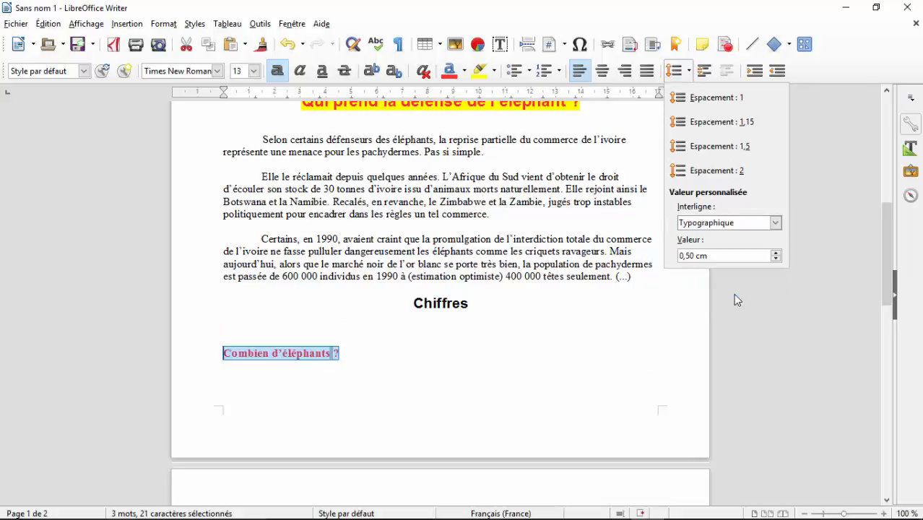
pyautogui.click(776, 259)
pyautogui.click(776, 259)
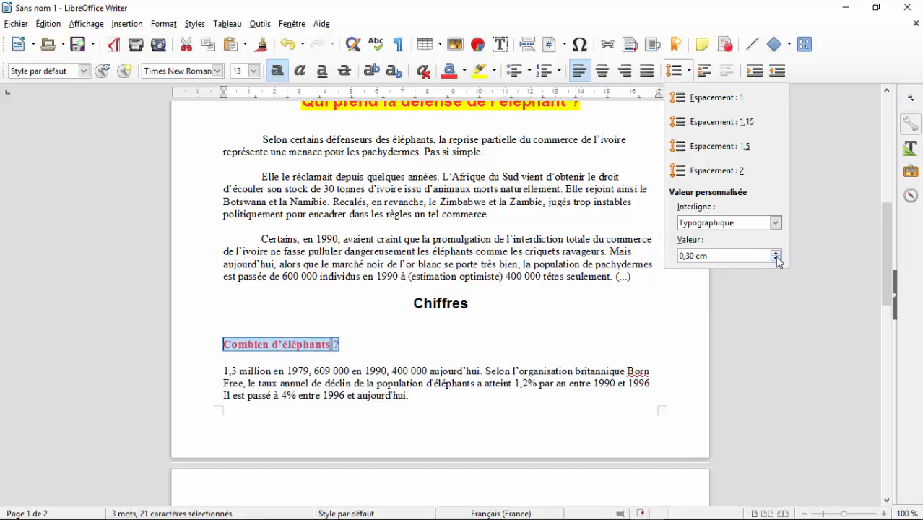
pyautogui.click(776, 259)
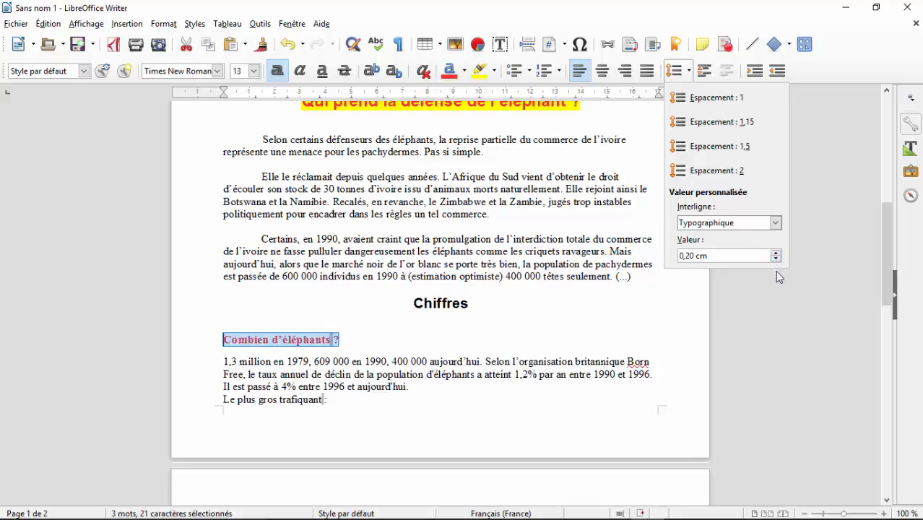
pyautogui.click(774, 280)
# - Remove the two-line instruction about the "Combien d'éléphants ?" subtitle and the empty line it leaves
pyautogui.moveTo(886, 256); pyautogui.dragTo(876, 137)
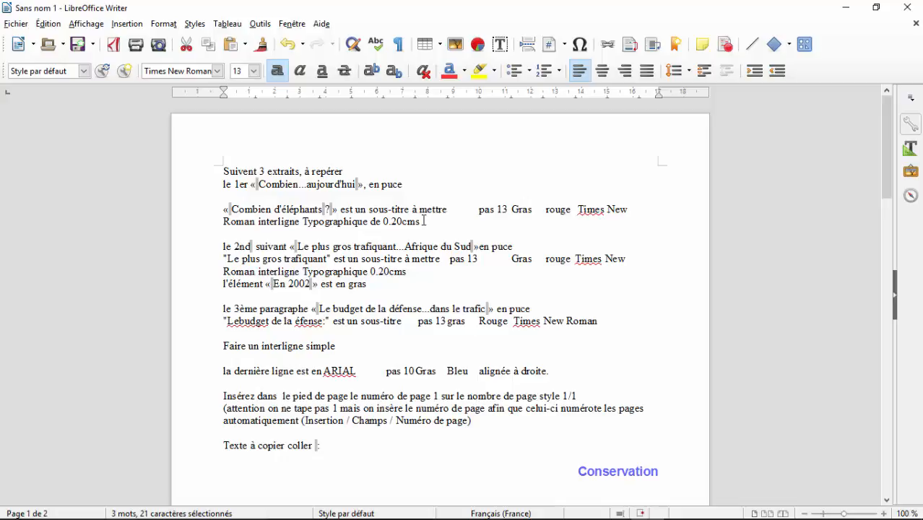
pyautogui.moveTo(409, 221); pyautogui.dragTo(223, 211)
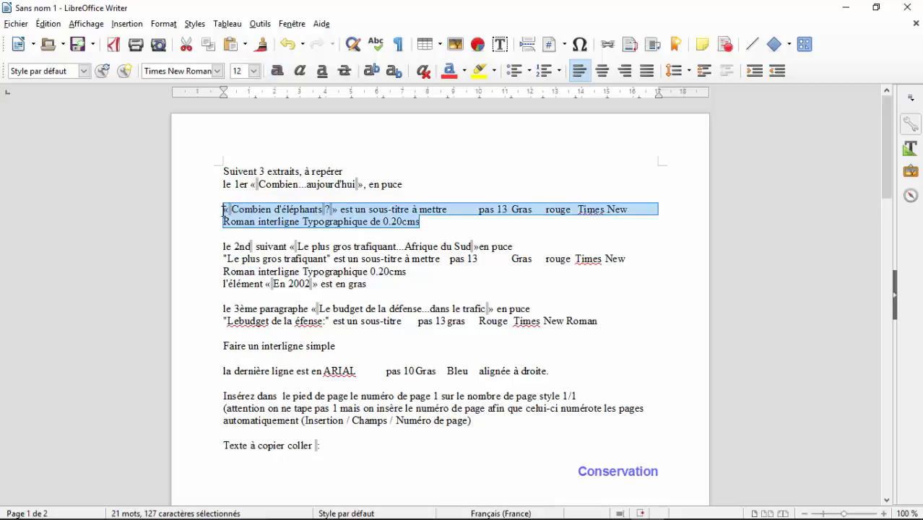
pyautogui.hotkey('ctrl', 'x')
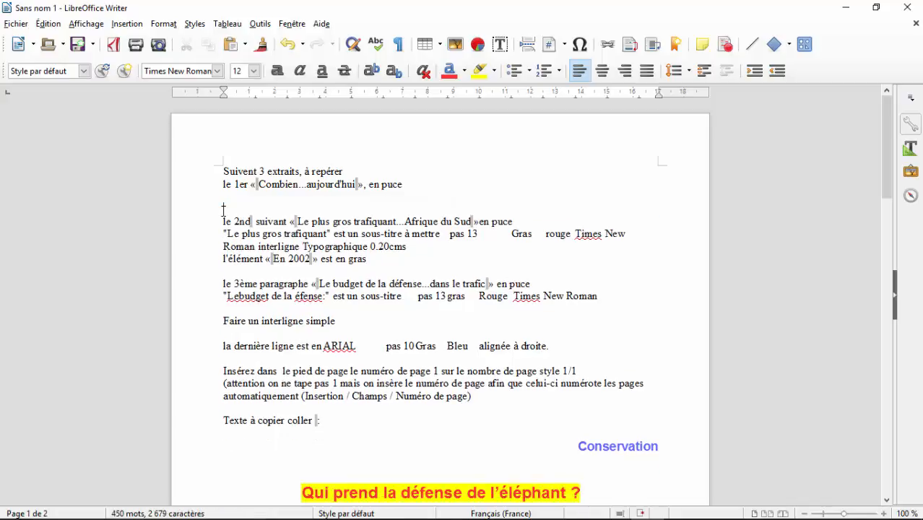
pyautogui.press('Delete')
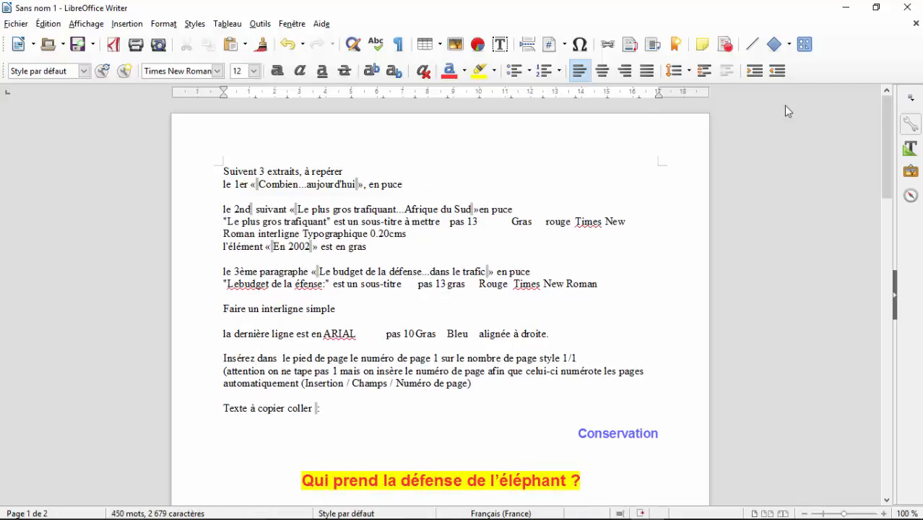
# - Turn the paragraph starting "1,3 million en 1979" into a bulleted item
pyautogui.moveTo(888, 119); pyautogui.dragTo(913, 227)
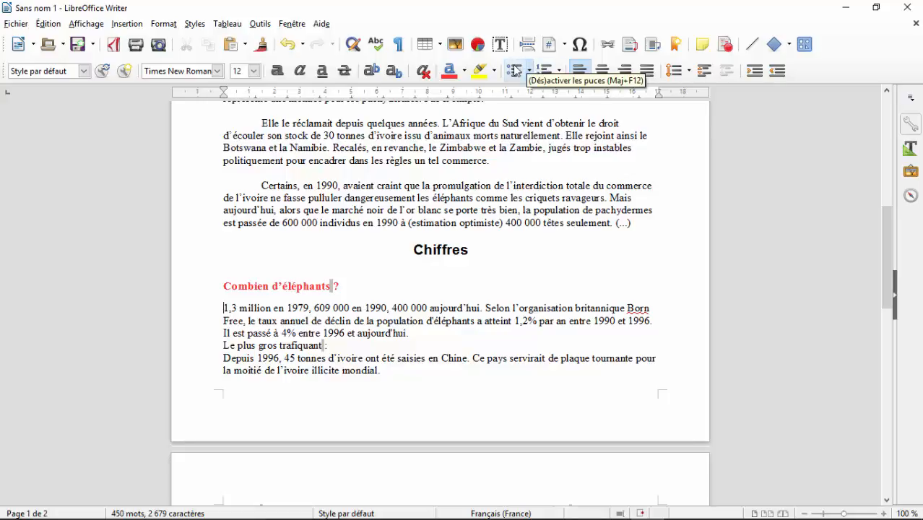
pyautogui.click(515, 70)
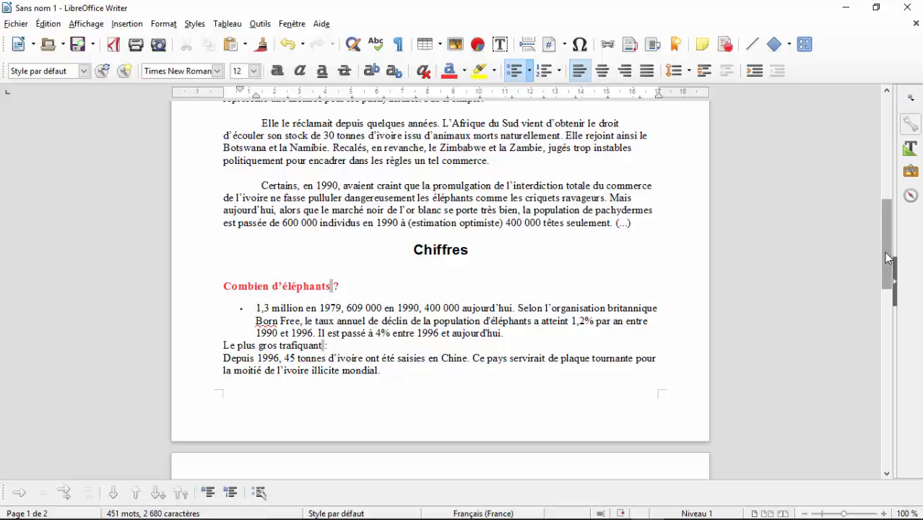
# - Delete the two instruction lines from "Suivent 3 extraits" to "le 1er … en puce" and the empty space they leave
pyautogui.moveTo(884, 252); pyautogui.dragTo(878, 154)
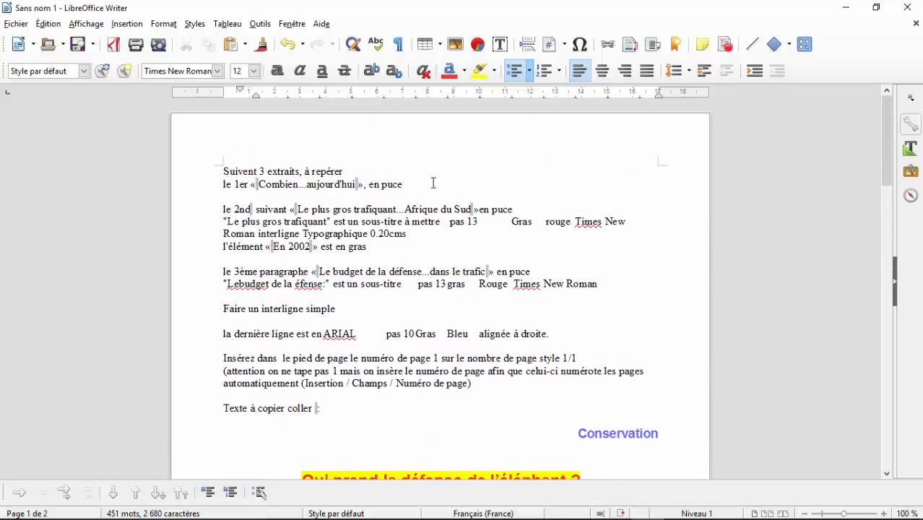
pyautogui.moveTo(406, 184); pyautogui.dragTo(215, 154)
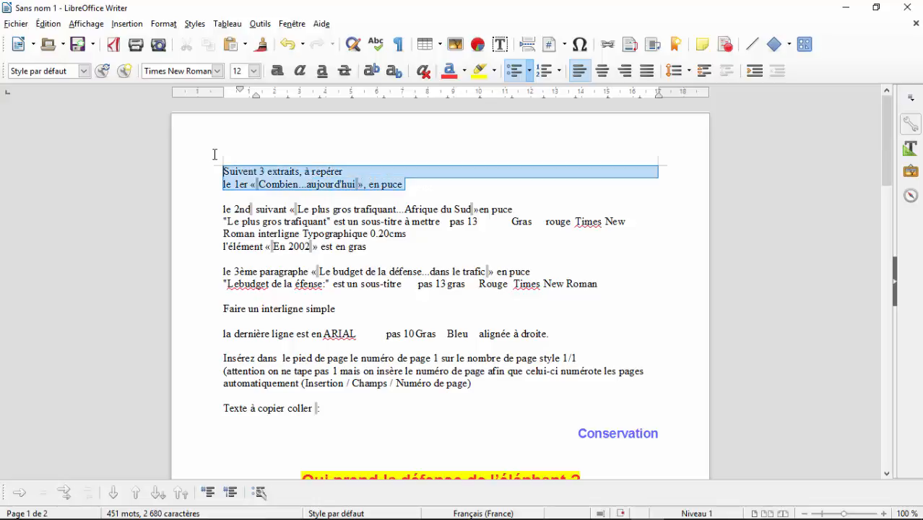
pyautogui.press('Delete')
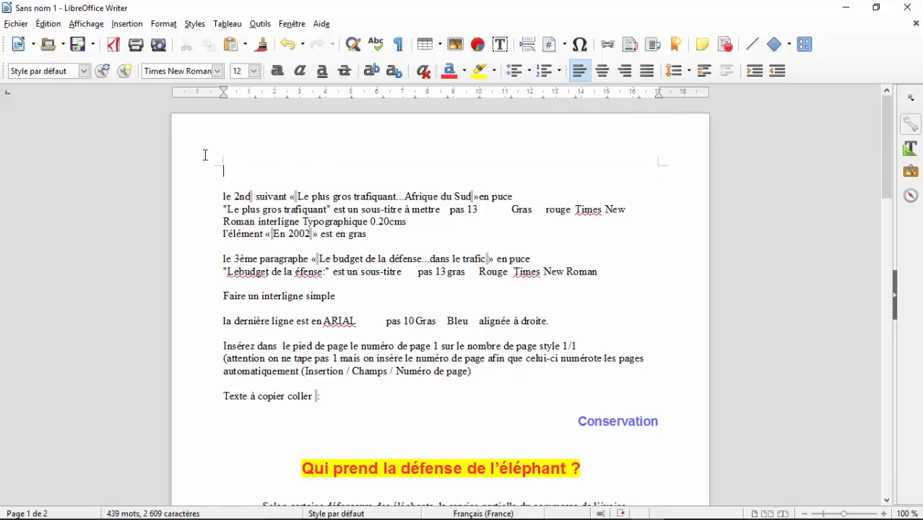
pyautogui.press('Delete')
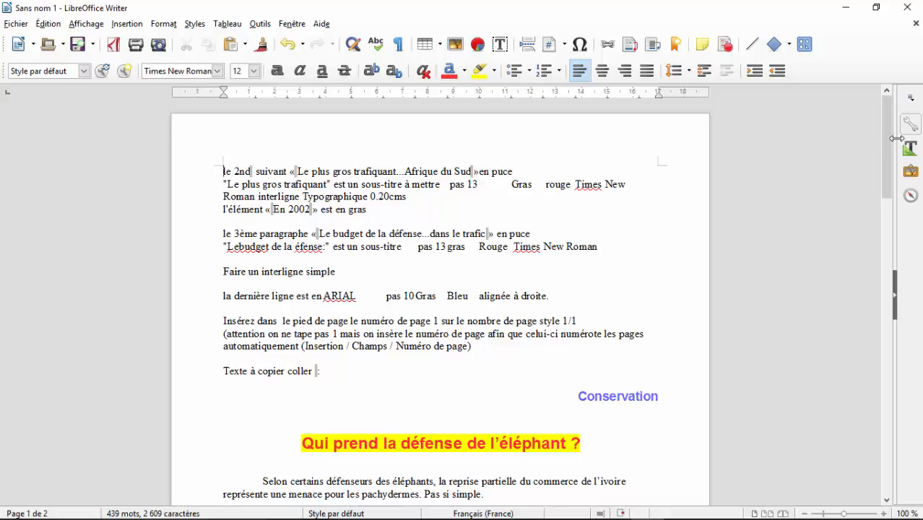
# - Format the subtitle "Le plus gros trafiquant :" in size 13, bold and red
pyautogui.scroll(-4, 886, 141)
pyautogui.scroll(-10, 900, 213)
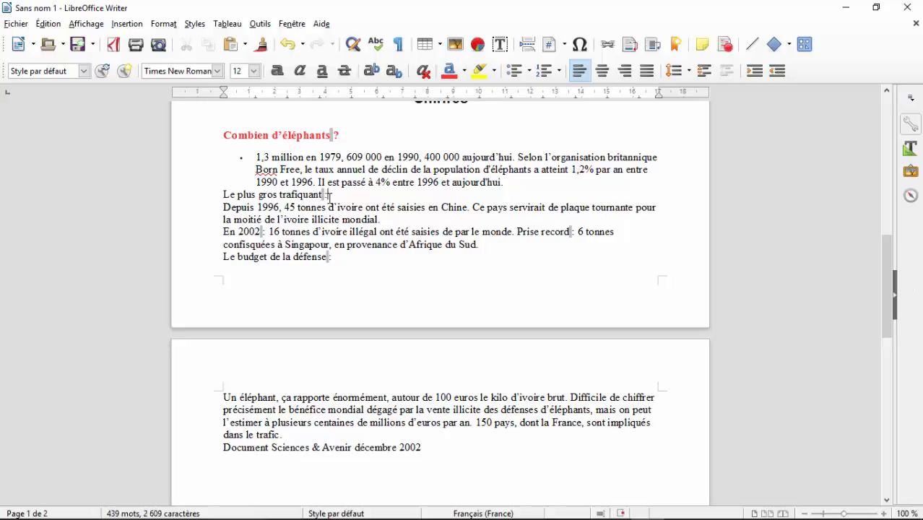
pyautogui.moveTo(329, 195); pyautogui.dragTo(225, 189)
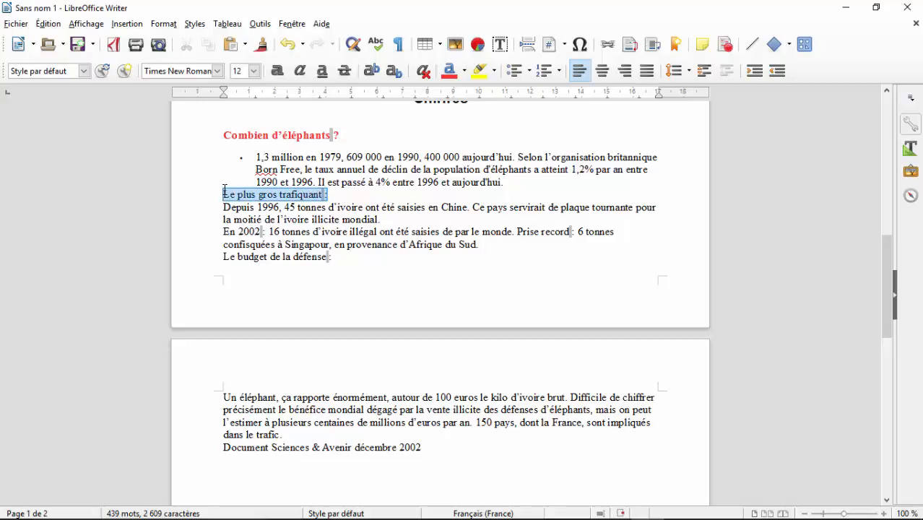
pyautogui.click(254, 71)
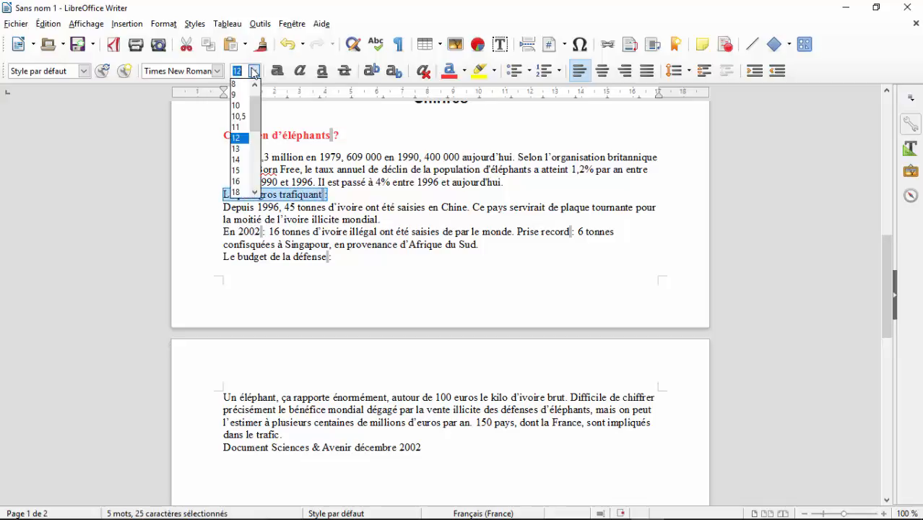
pyautogui.click(240, 149)
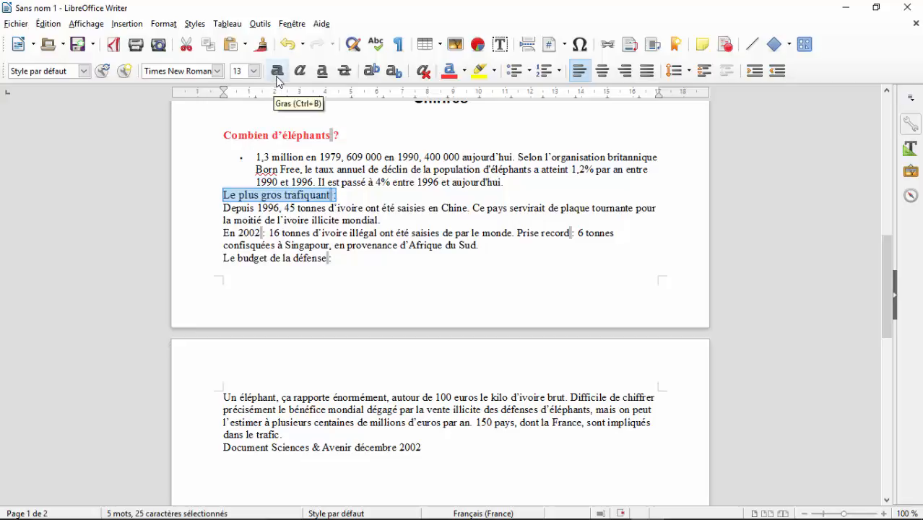
pyautogui.click(280, 75)
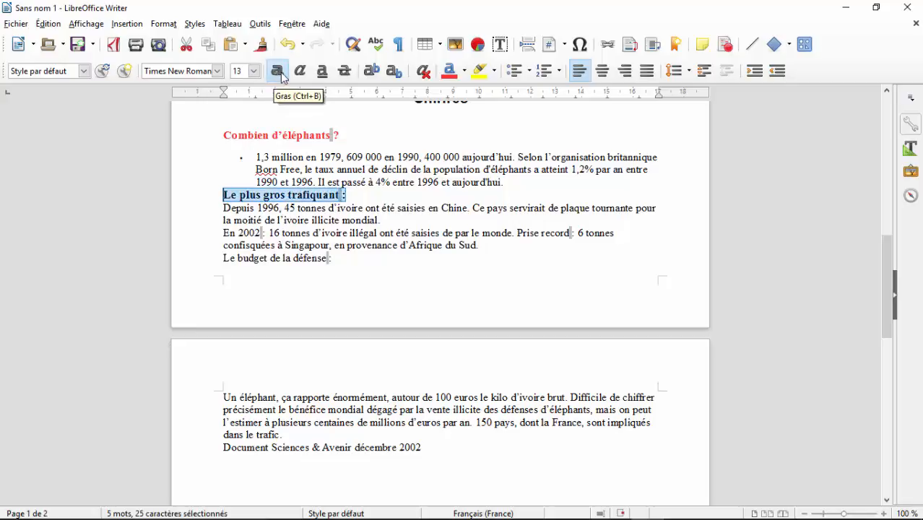
pyautogui.click(451, 73)
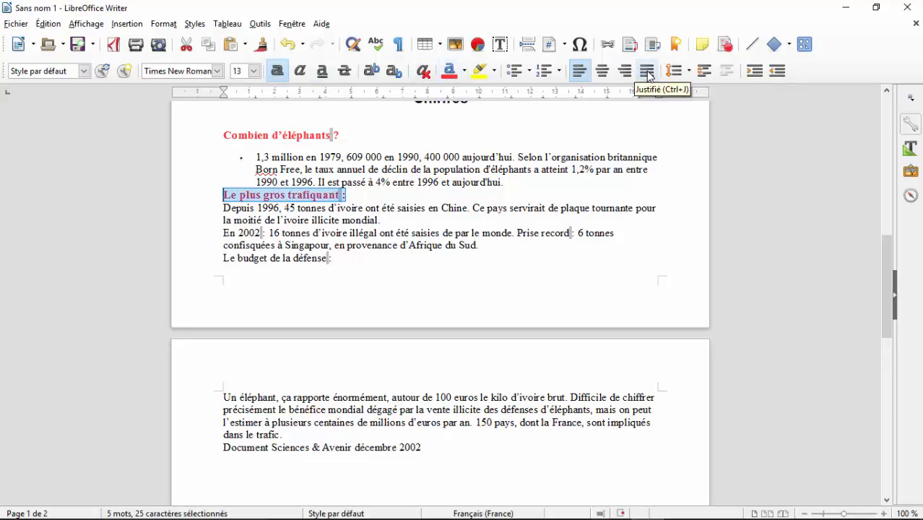
# - Set the line spacing of the "Le plus gros trafiquant :" subtitle to Typographique with a value of 0,20 cm
pyautogui.click(689, 72)
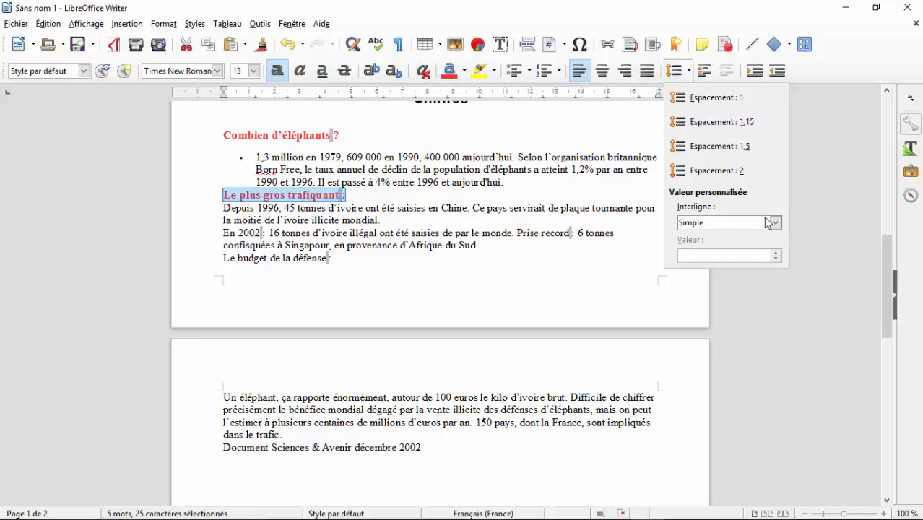
pyautogui.click(774, 224)
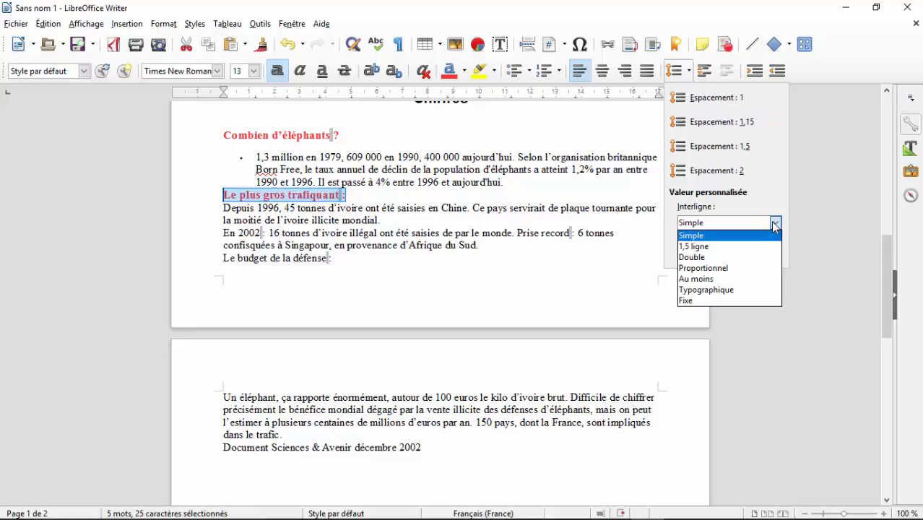
pyautogui.click(754, 289)
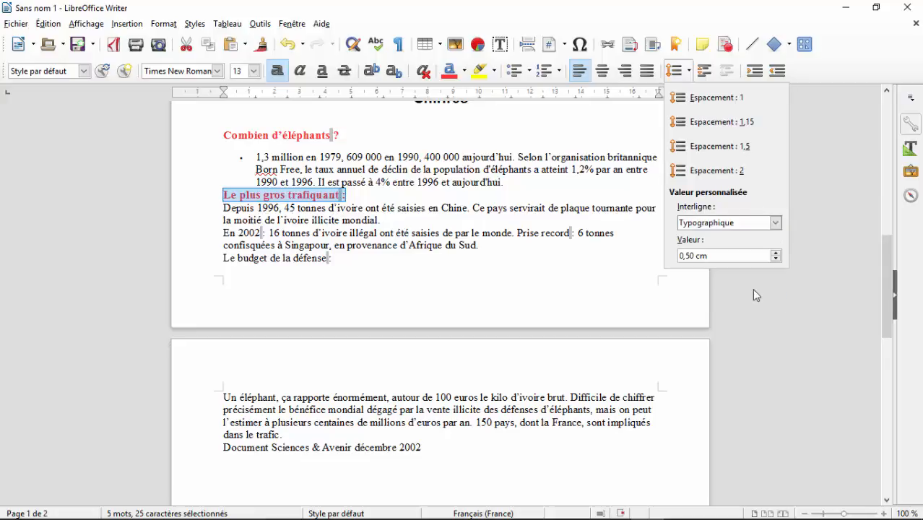
pyautogui.click(777, 259)
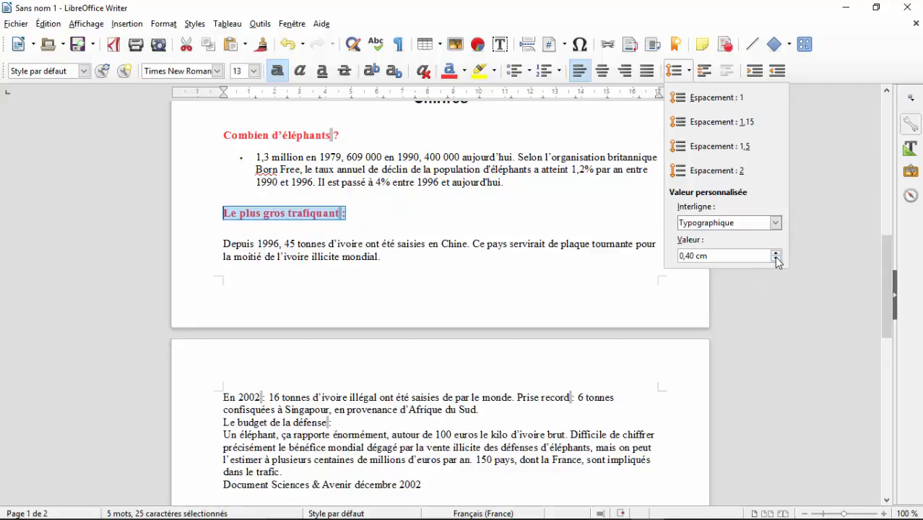
pyautogui.click(776, 260)
pyautogui.click(776, 259)
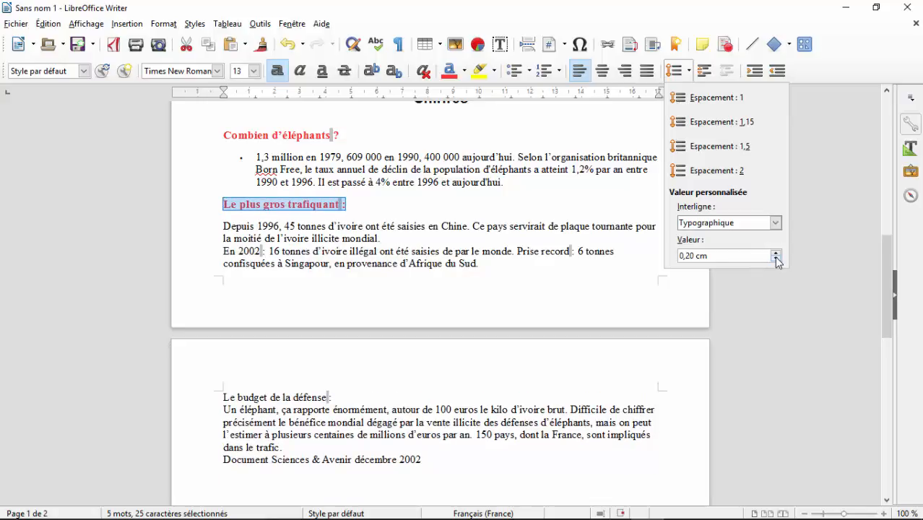
pyautogui.click(654, 287)
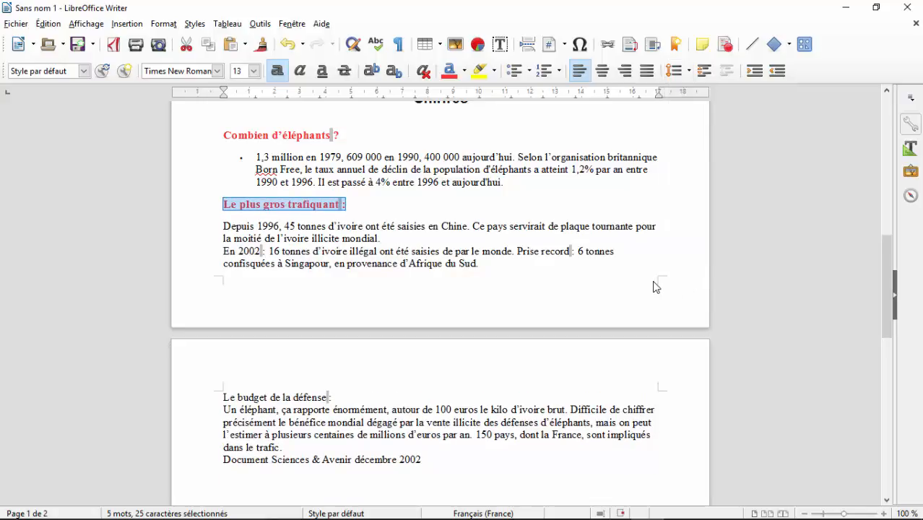
# - Turn the paragraphs starting "Depuis 1996" and "En 2002" into bulleted items
pyautogui.click(225, 228)
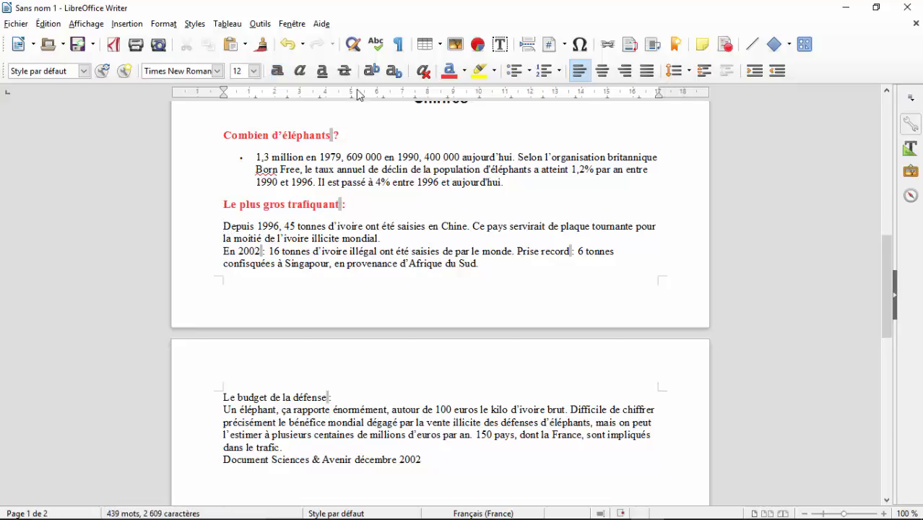
pyautogui.click(514, 71)
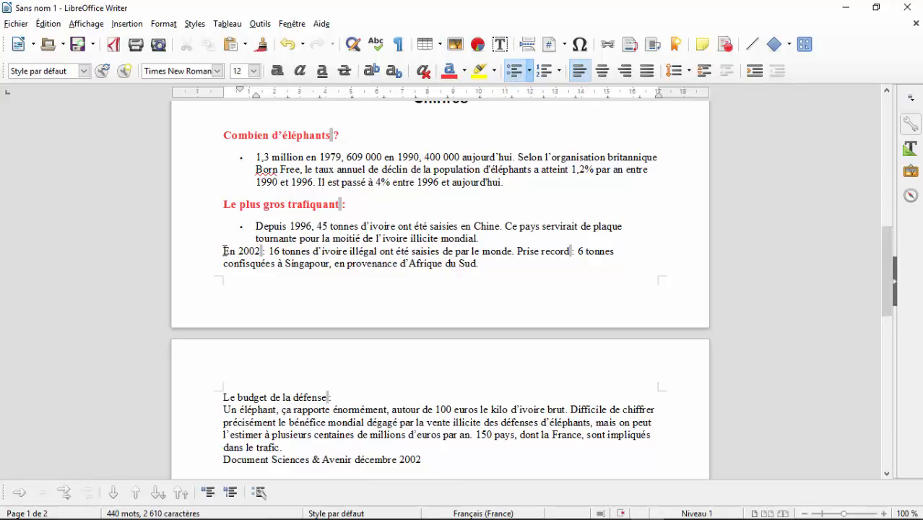
pyautogui.click(225, 250)
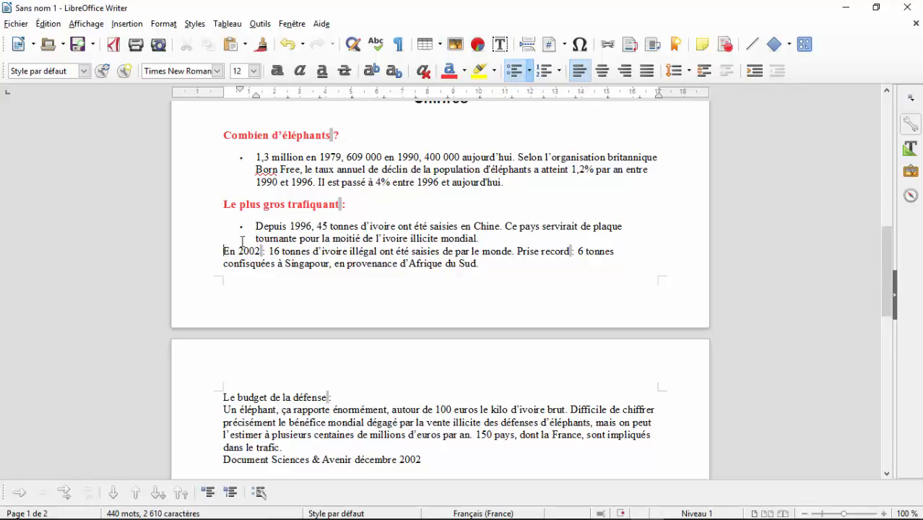
pyautogui.click(515, 73)
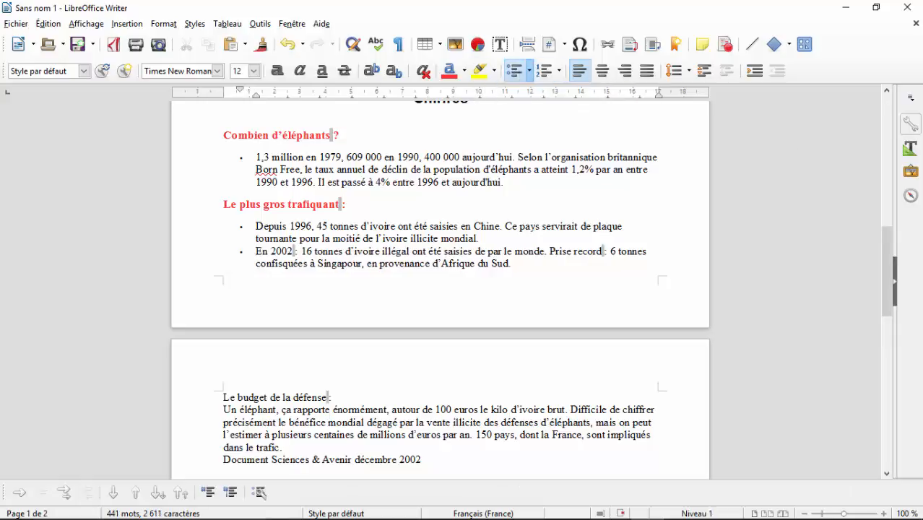
# - Check the instruction for the second extract and make "En 2002" bold at the start of its bulleted item
pyautogui.moveTo(890, 256); pyautogui.dragTo(883, 114)
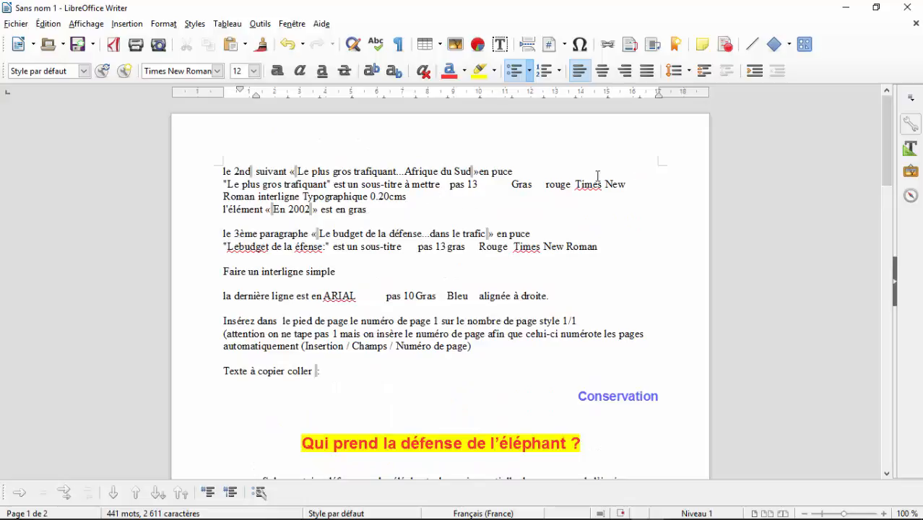
pyautogui.moveTo(888, 163); pyautogui.dragTo(880, 280)
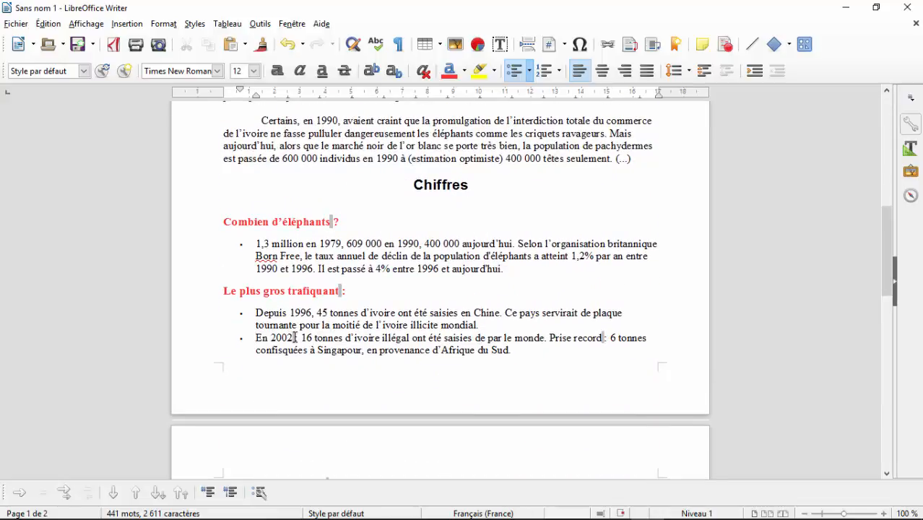
pyautogui.moveTo(294, 337); pyautogui.dragTo(254, 338)
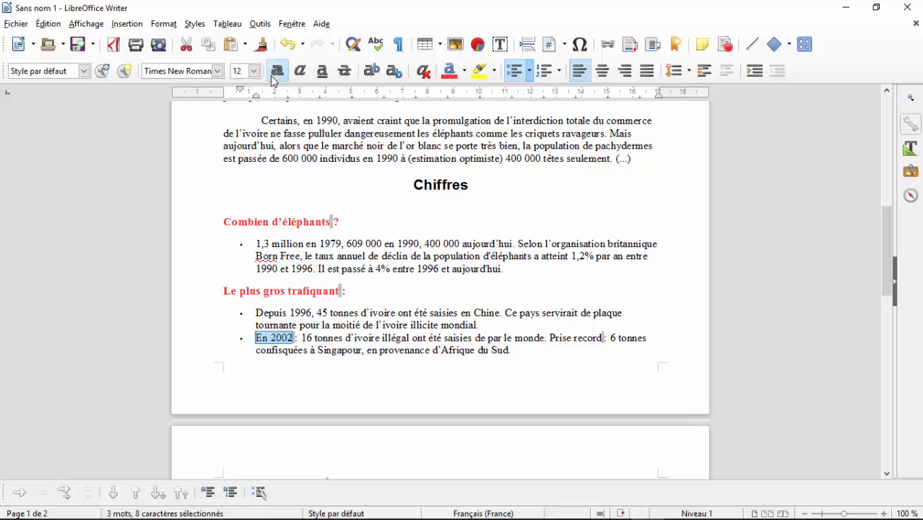
pyautogui.click(274, 74)
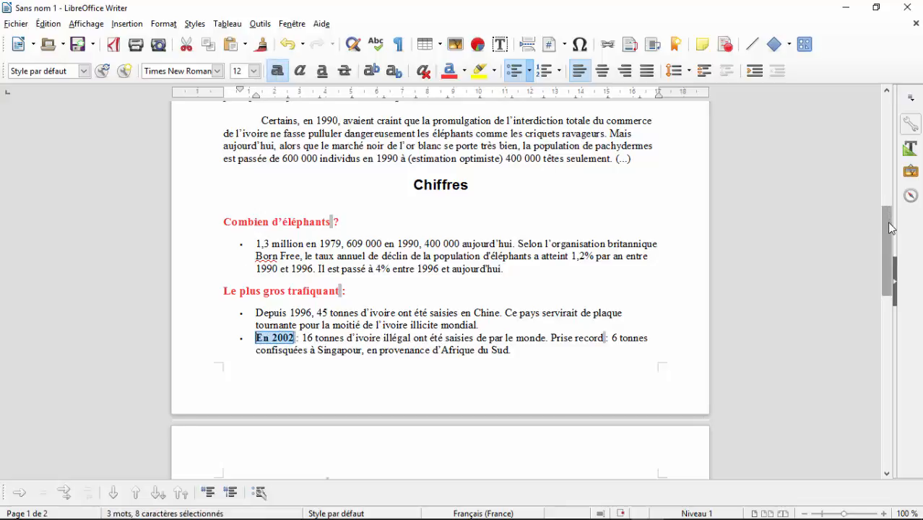
# - Delete the instructions about the second extract, from "le 2nd suivant" to "est en gras", and the empty line they leave
pyautogui.moveTo(890, 228); pyautogui.dragTo(889, 119)
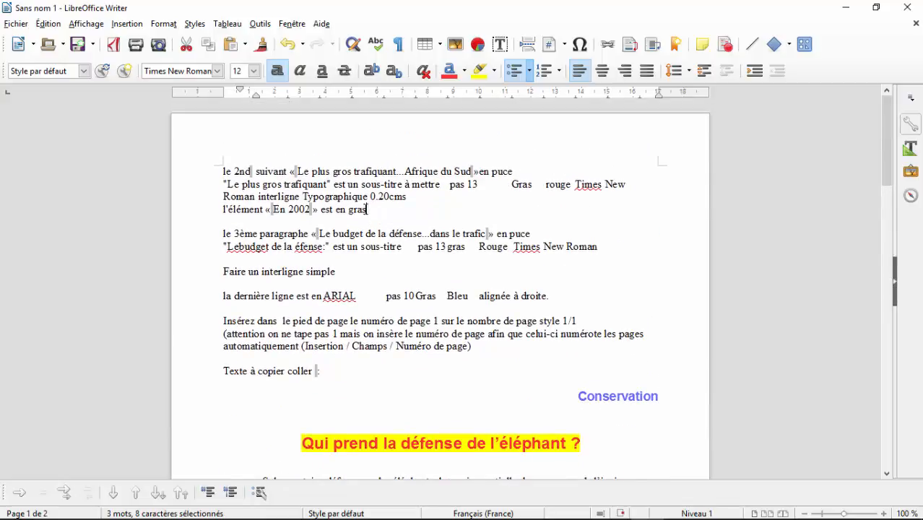
pyautogui.moveTo(366, 209); pyautogui.dragTo(218, 166)
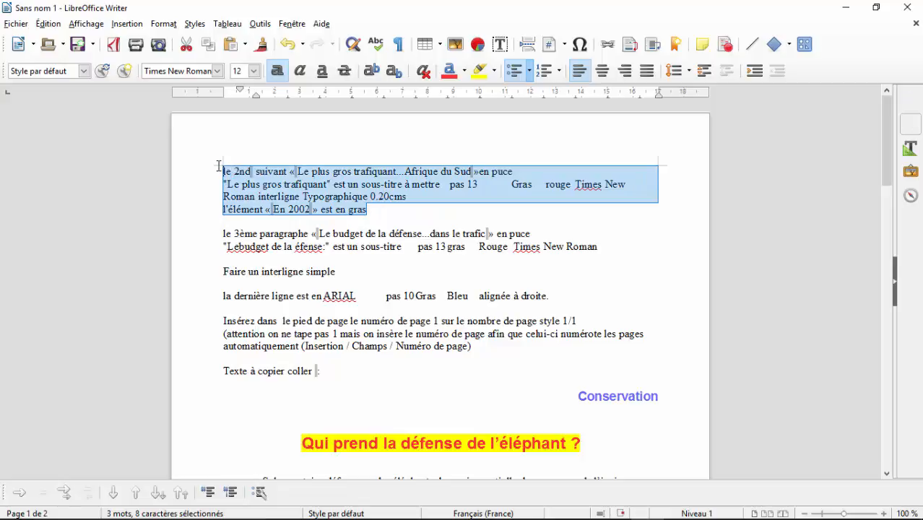
pyautogui.press('Delete')
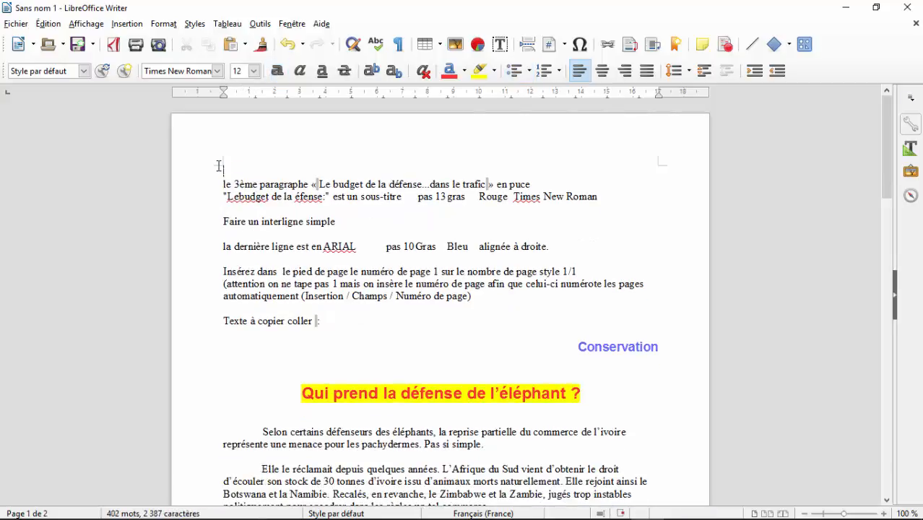
pyautogui.press('Delete')
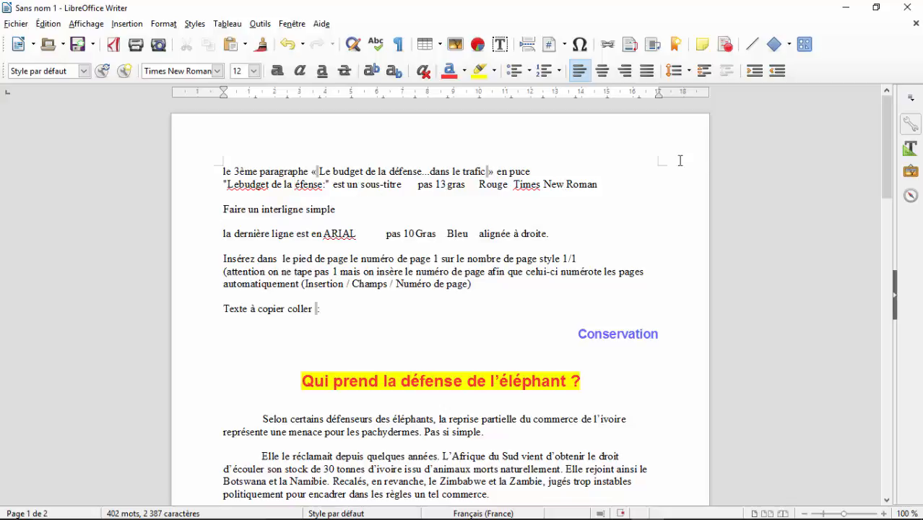
# - Format the subtitle "Le budget de la défense :" in size 13, bold and red
pyautogui.moveTo(880, 154); pyautogui.dragTo(907, 299)
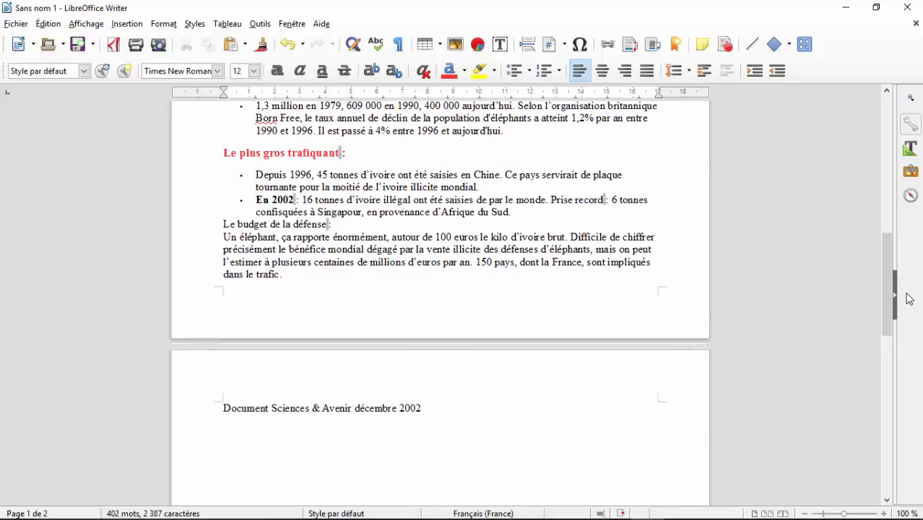
pyautogui.moveTo(337, 226); pyautogui.dragTo(214, 222)
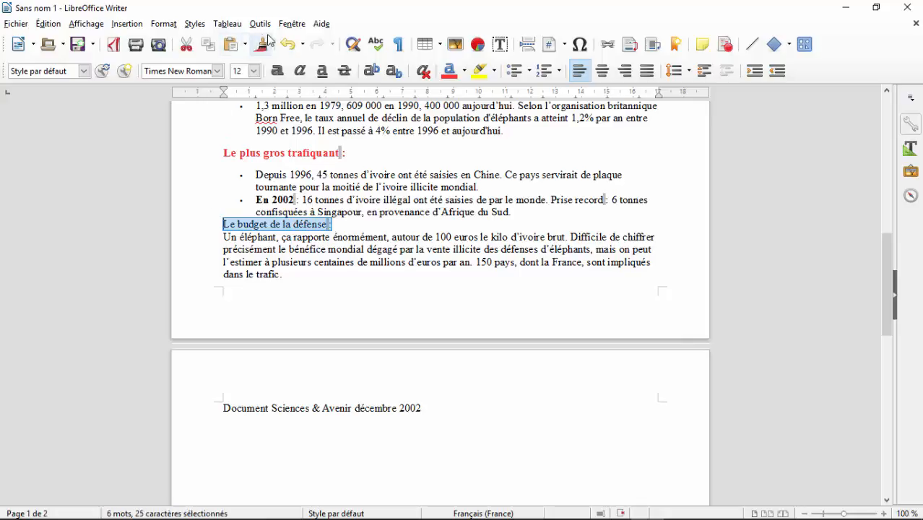
pyautogui.click(254, 70)
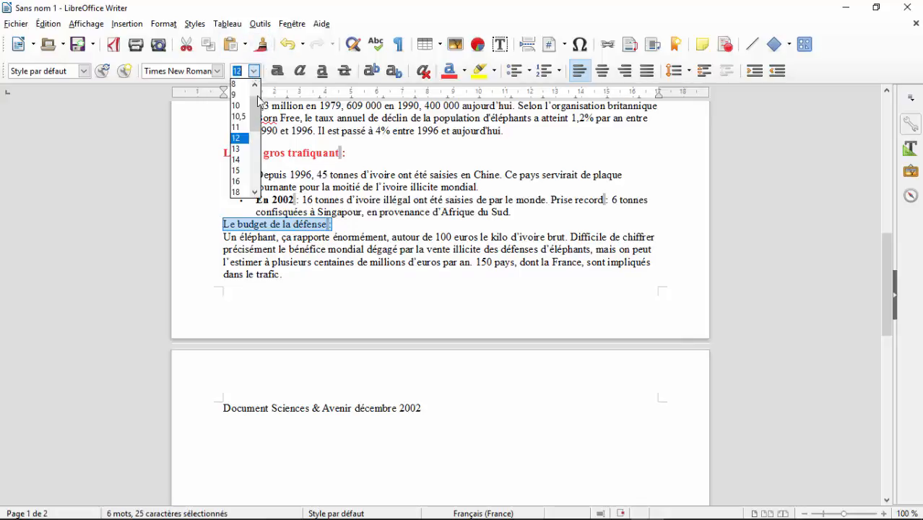
pyautogui.click(242, 151)
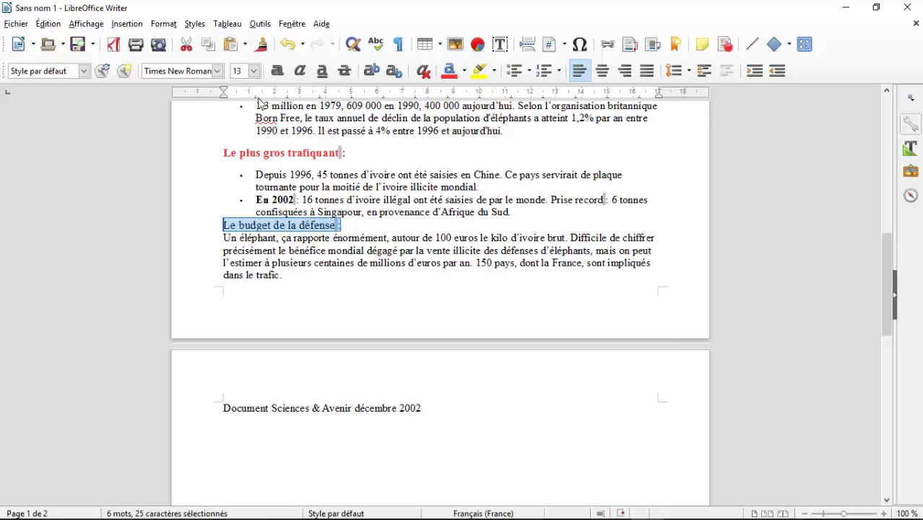
pyautogui.click(276, 70)
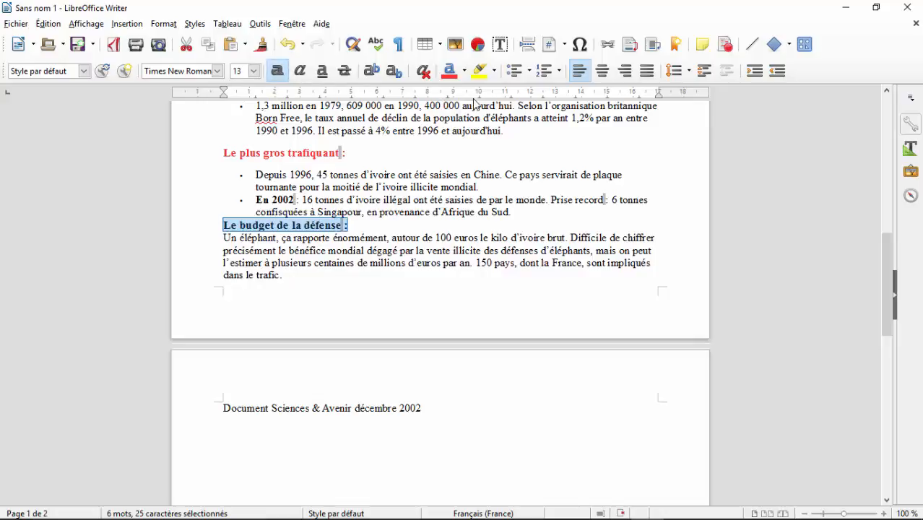
pyautogui.click(448, 70)
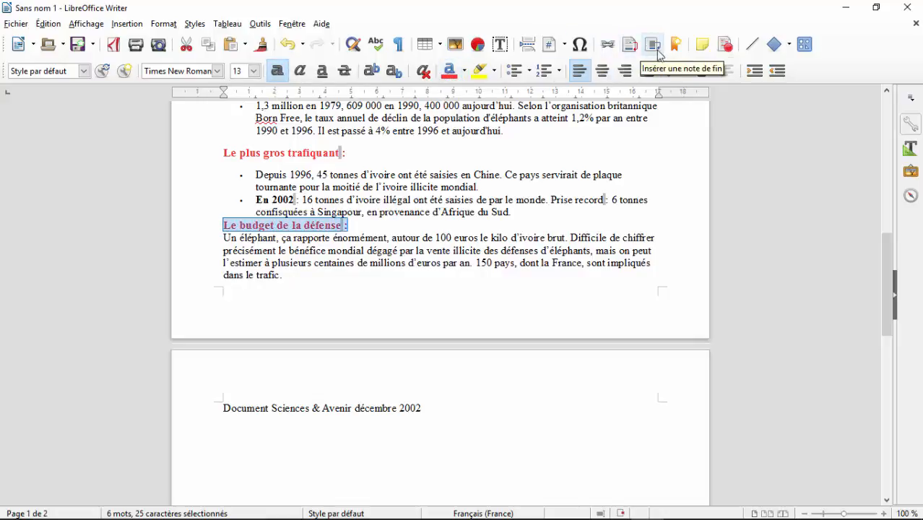
# - Set the line spacing of the subtitle "Le budget de la défense :" to Typographique with a value of 0,20 cm
pyautogui.click(689, 71)
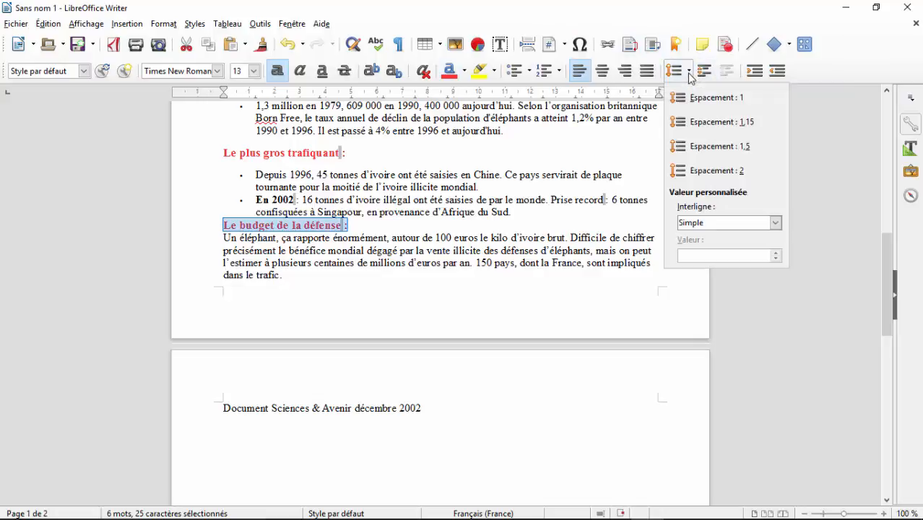
pyautogui.click(775, 223)
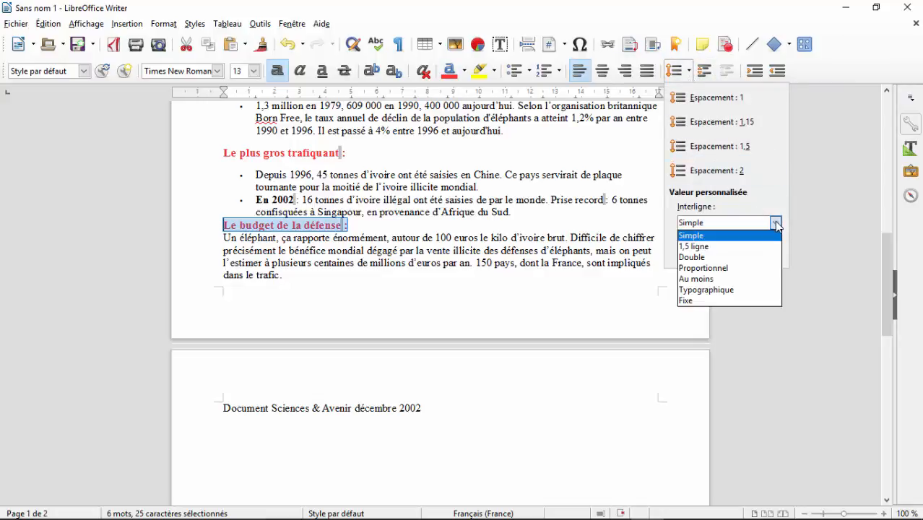
pyautogui.click(743, 290)
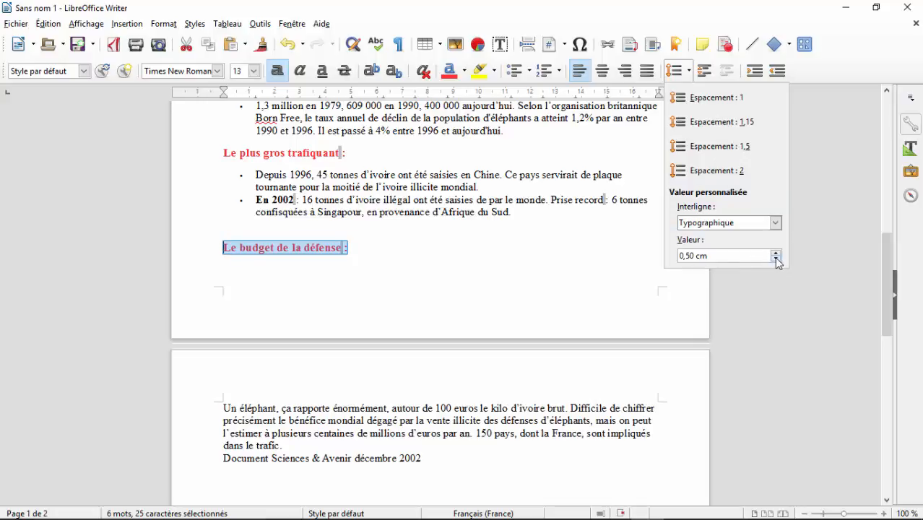
pyautogui.click(776, 260)
pyautogui.click(776, 260)
pyautogui.click(775, 260)
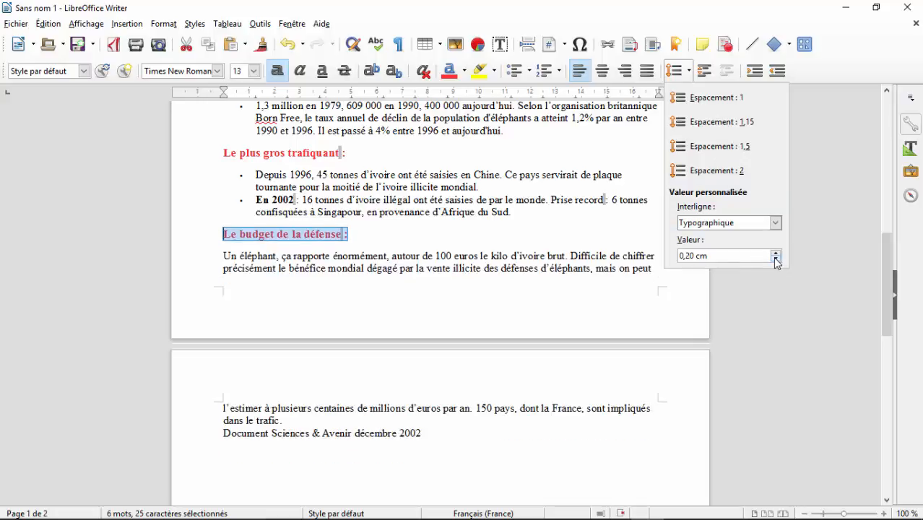
# - Turn the paragraph starting "Un éléphant, ça rapporte énormément" into a bulleted item
pyautogui.click(226, 260)
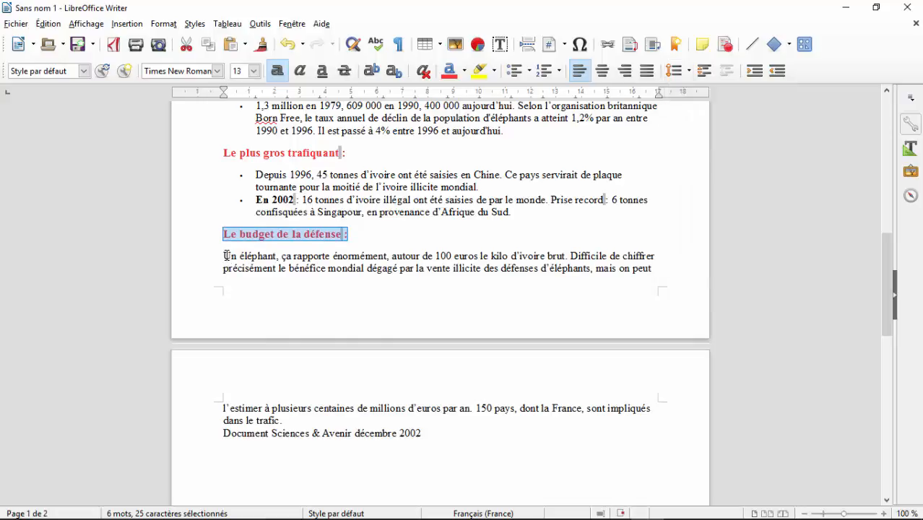
pyautogui.click(226, 256)
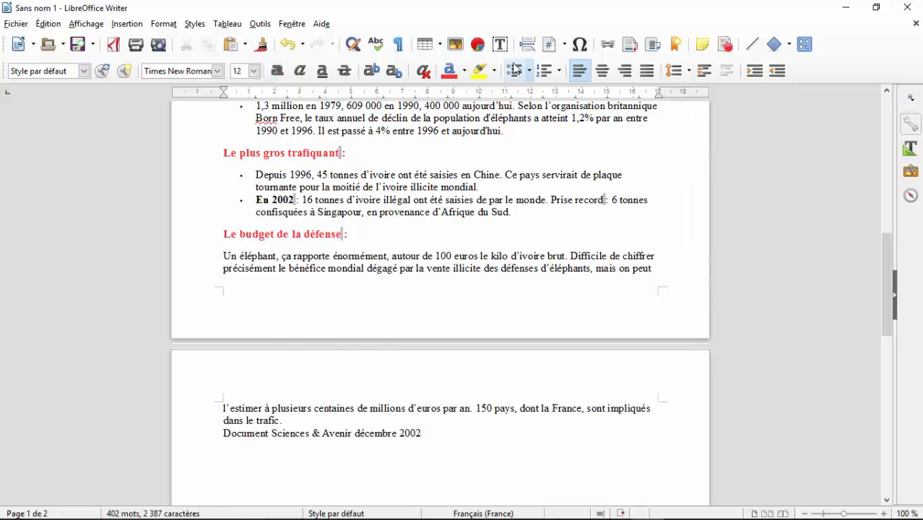
pyautogui.click(515, 70)
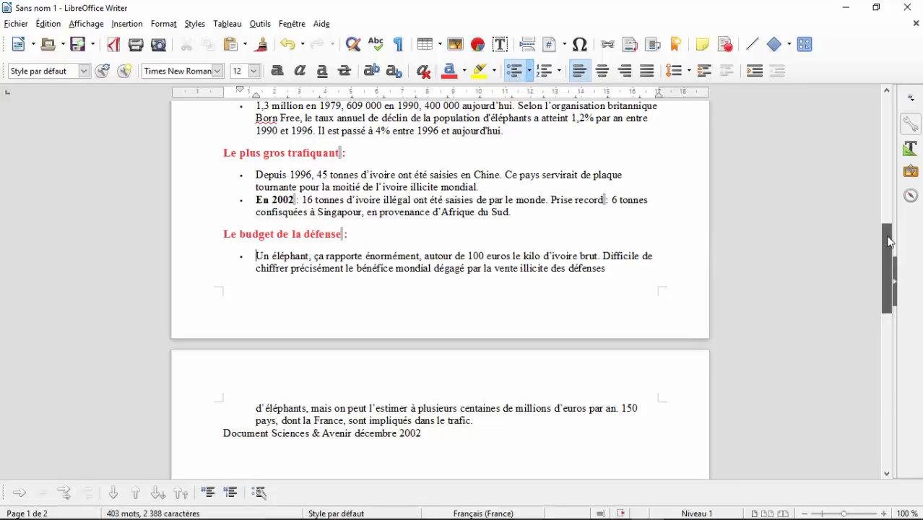
# - Delete the two instruction lines about the third paragraph, from "le 3ème paragraphe" to "Times New Roman", and the empty line below them
pyautogui.moveTo(887, 232); pyautogui.dragTo(874, 104)
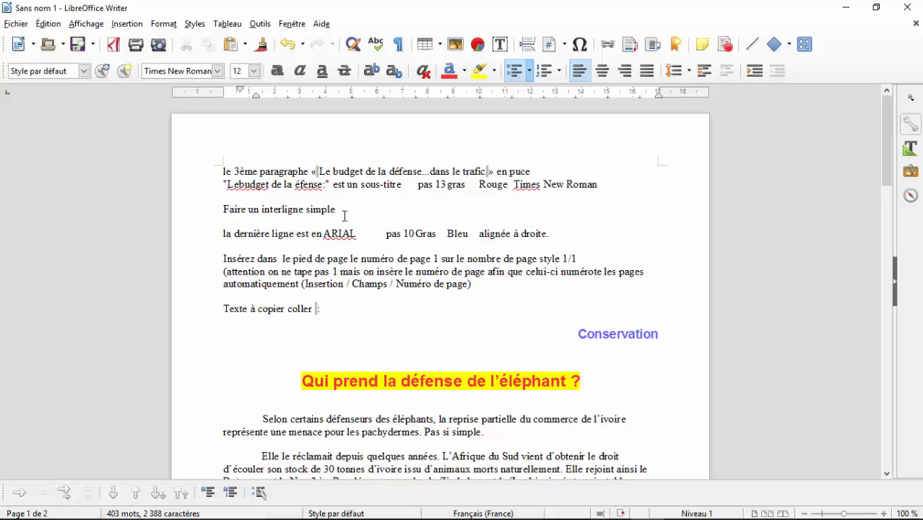
pyautogui.moveTo(598, 184); pyautogui.dragTo(224, 171)
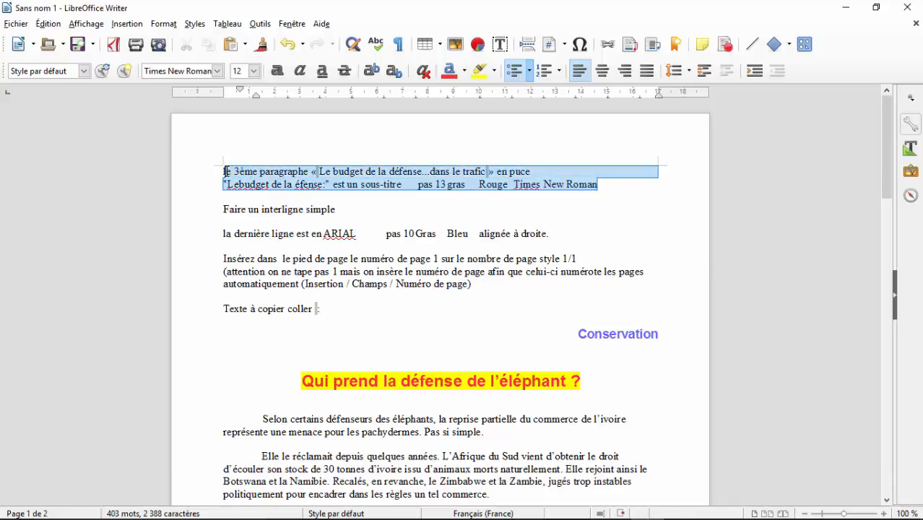
pyautogui.press('Delete')
pyautogui.press('Delete')
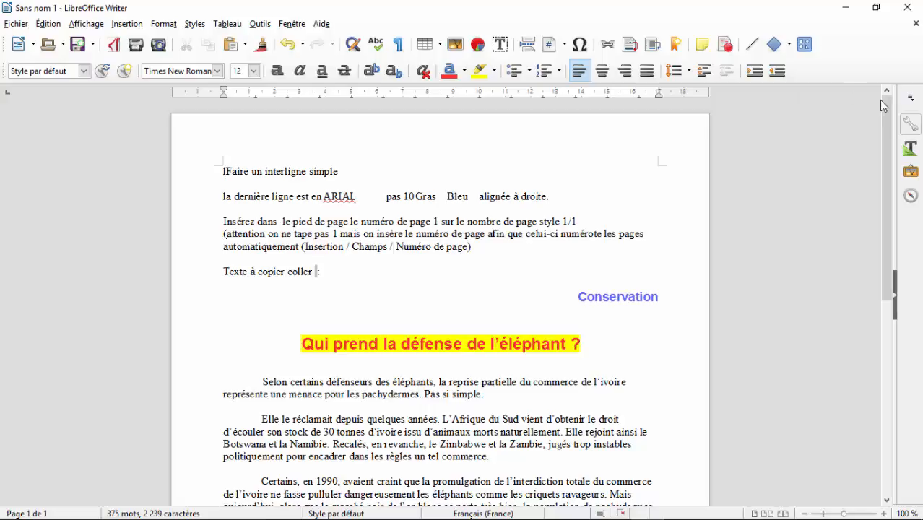
# - Insert an empty line above "Document Sciences & Avenir décembre 2002" and delete the instruction "Faire un interligne simple" with its empty line
pyautogui.moveTo(881, 108); pyautogui.dragTo(920, 315)
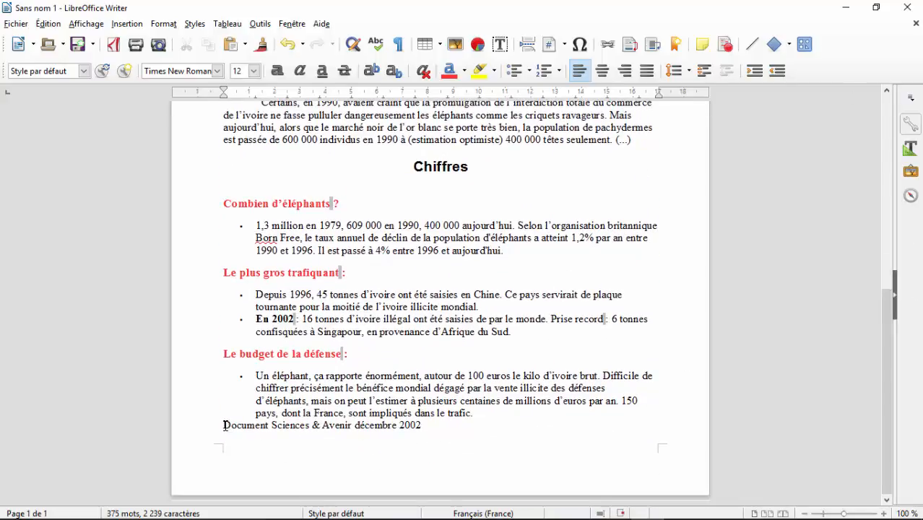
pyautogui.hotkey('ctrl', 'Return')
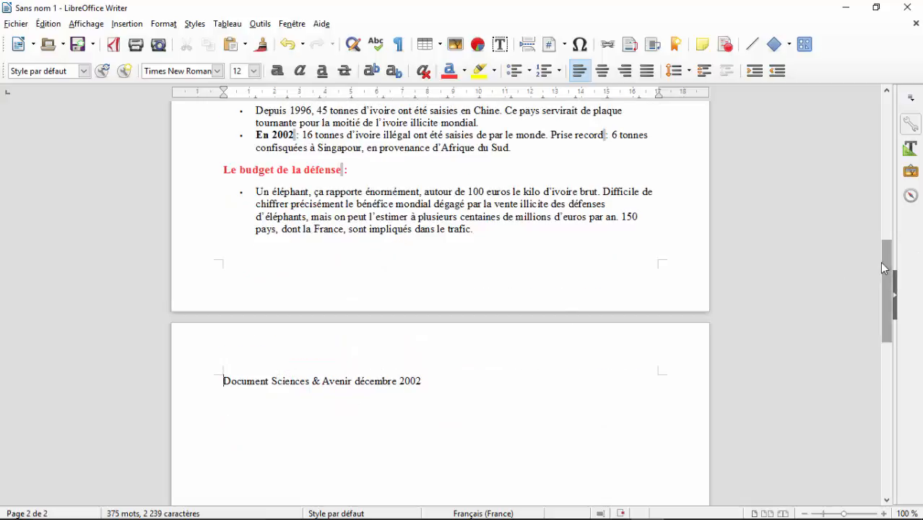
pyautogui.moveTo(879, 262); pyautogui.dragTo(869, 85)
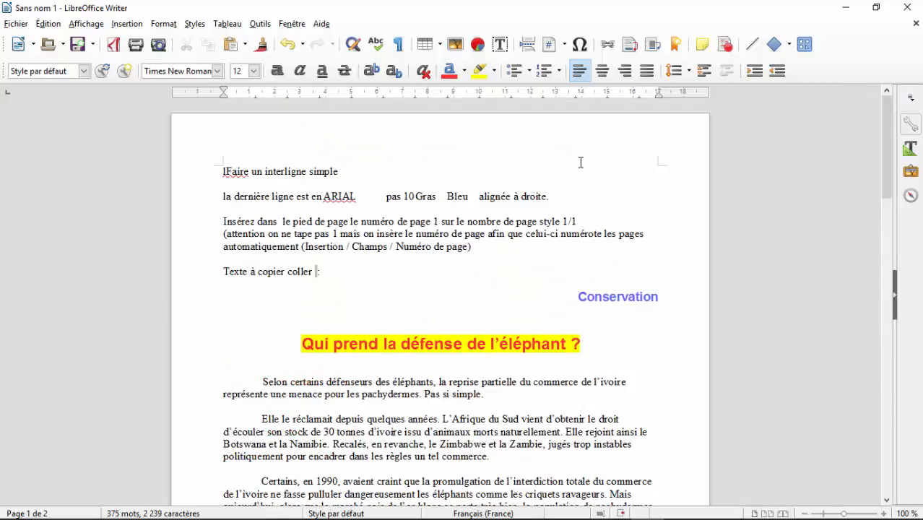
pyautogui.moveTo(341, 175); pyautogui.dragTo(265, 174)
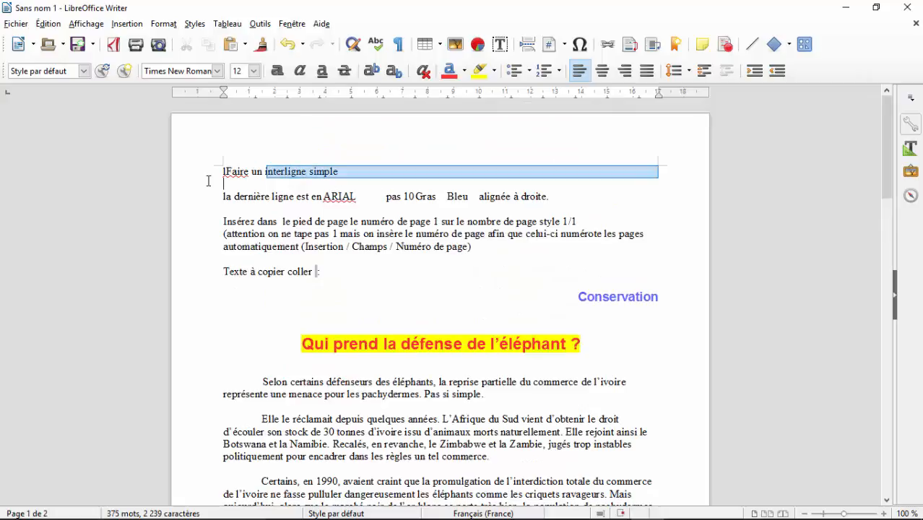
pyautogui.moveTo(339, 172); pyautogui.dragTo(210, 167)
pyautogui.press('Delete')
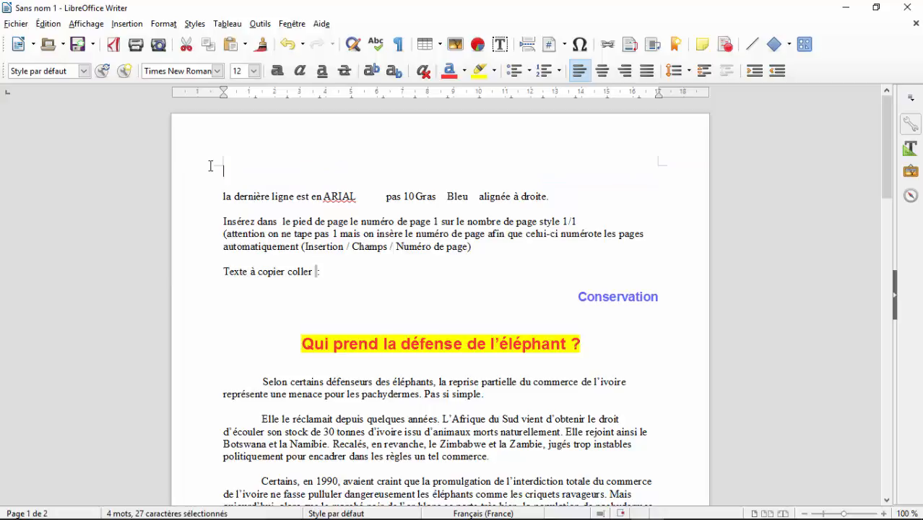
pyautogui.press('Delete')
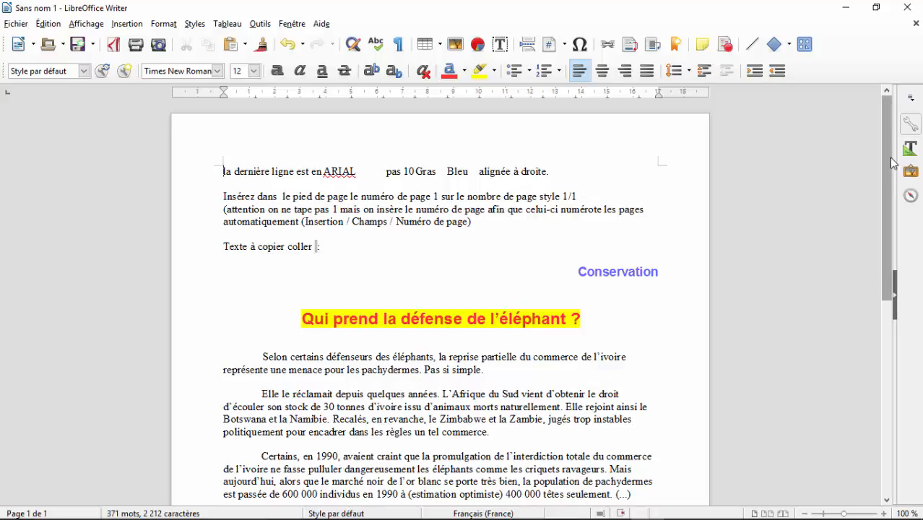
# - Format the last line, "Document Sciences & Avenir décembre 2002", in Arial, size 10, bold and blue, aligned right
pyautogui.scroll(-6, 887, 159)
pyautogui.moveTo(888, 276); pyautogui.dragTo(887, 361)
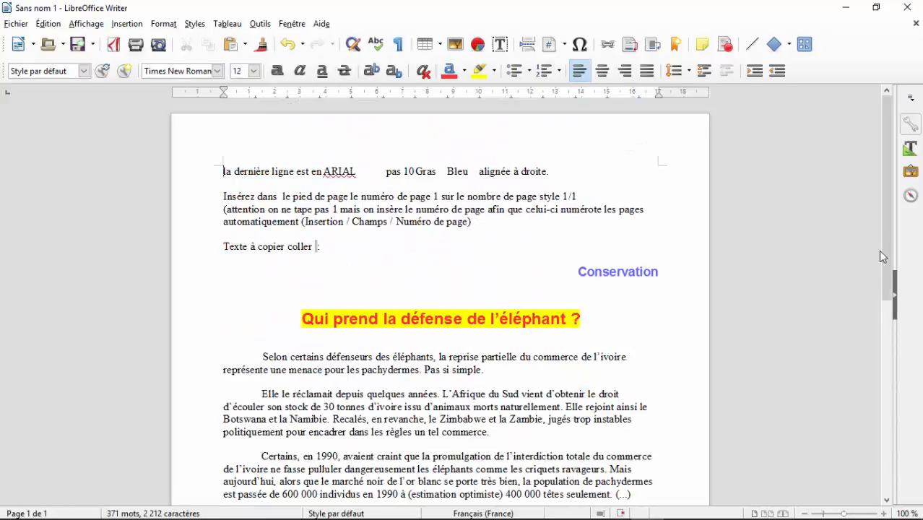
pyautogui.moveTo(882, 251); pyautogui.dragTo(903, 443)
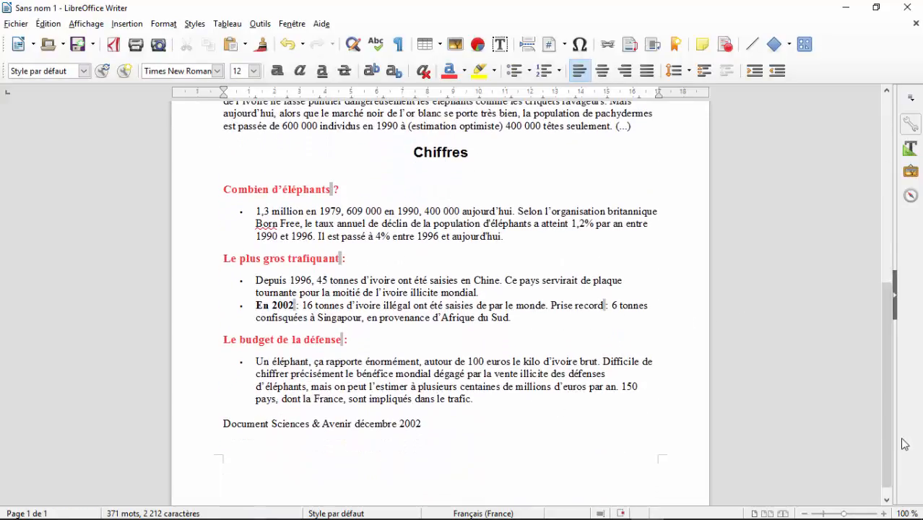
pyautogui.moveTo(426, 424); pyautogui.dragTo(224, 423)
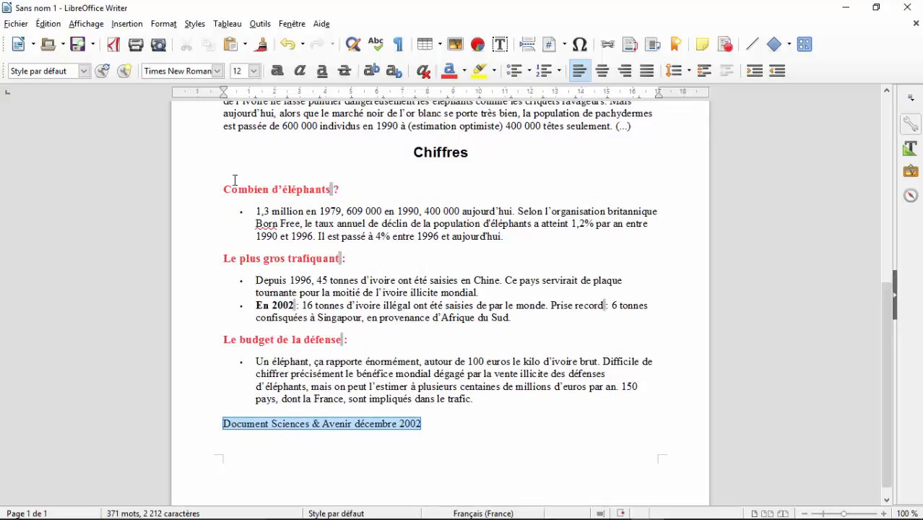
pyautogui.click(216, 71)
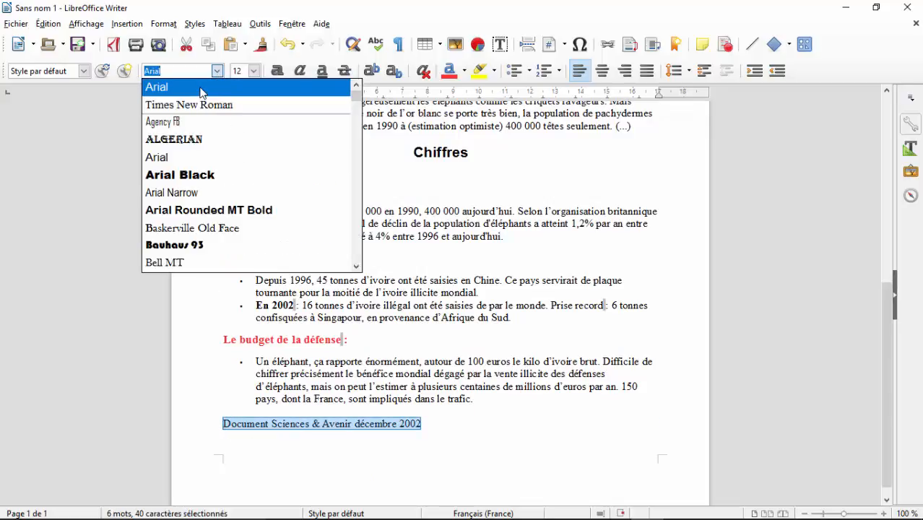
pyautogui.click(200, 87)
pyautogui.click(253, 71)
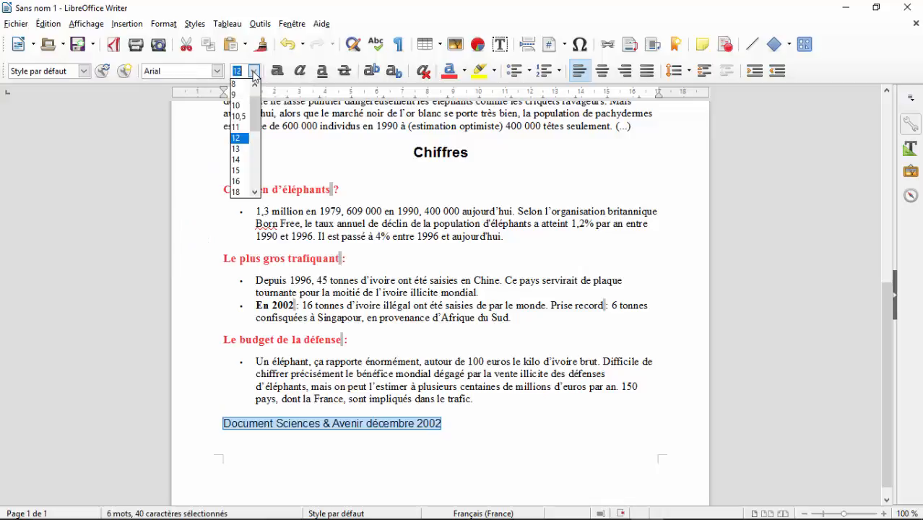
pyautogui.click(237, 105)
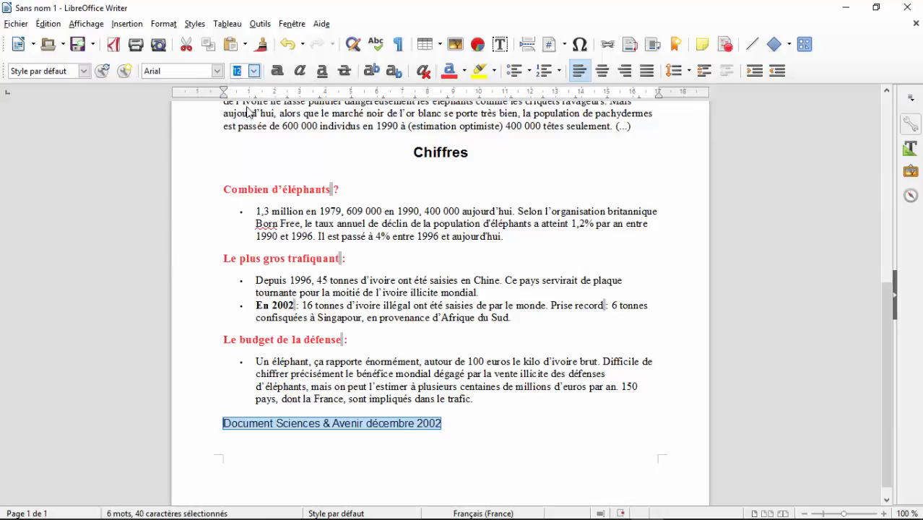
pyautogui.click(281, 76)
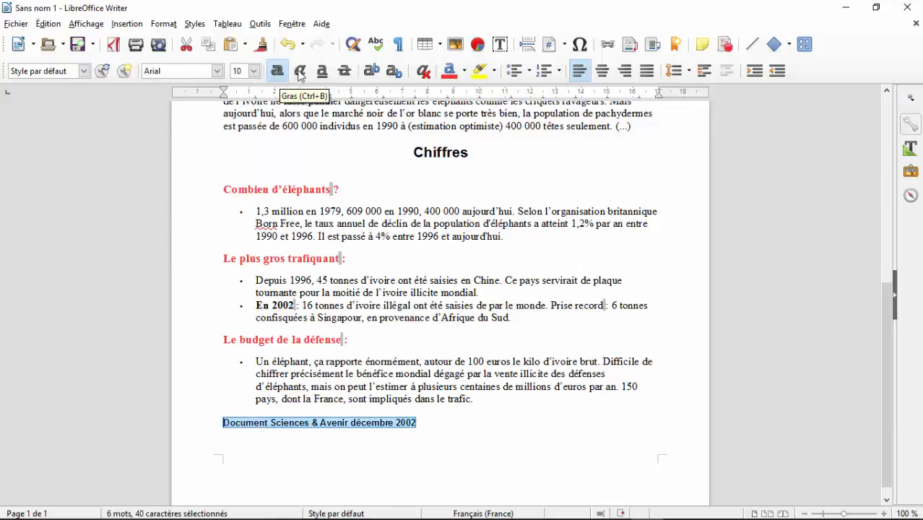
pyautogui.click(466, 72)
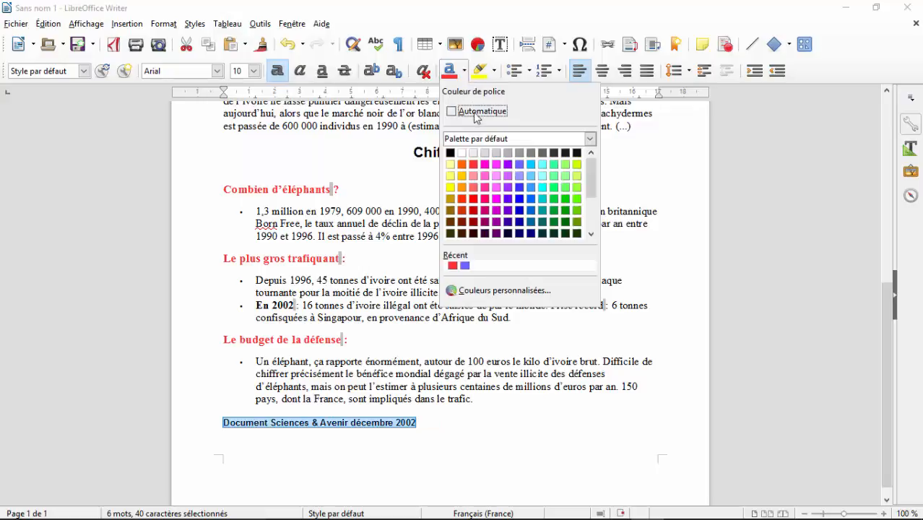
pyautogui.click(519, 168)
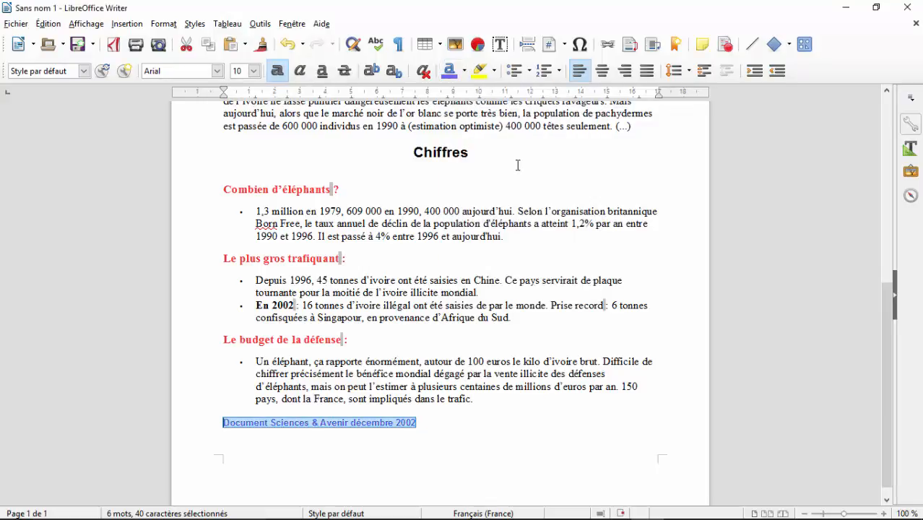
pyautogui.click(625, 71)
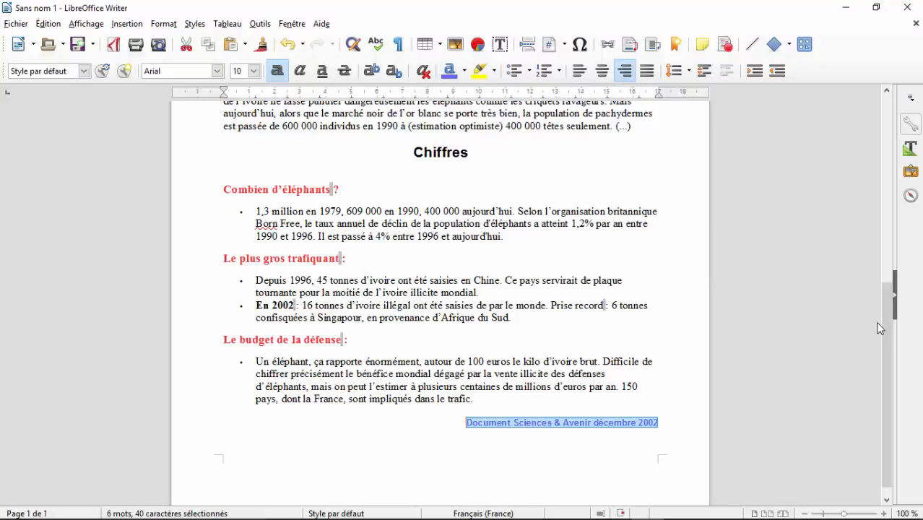
# - Delete the instruction about the last line, from "la dernière ligne" to "alignée à droite", and the empty line it leaves
pyautogui.moveTo(879, 326); pyautogui.dragTo(882, 134)
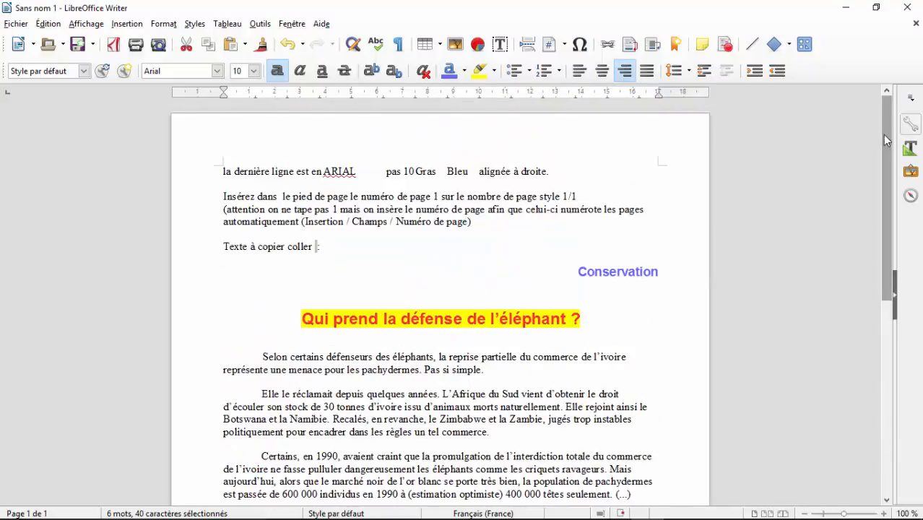
pyautogui.moveTo(547, 168); pyautogui.dragTo(212, 166)
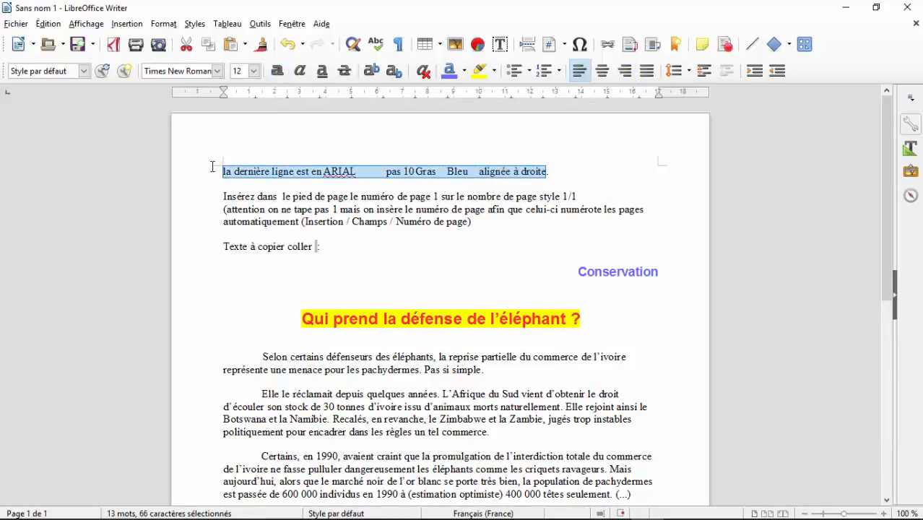
pyautogui.press('Delete')
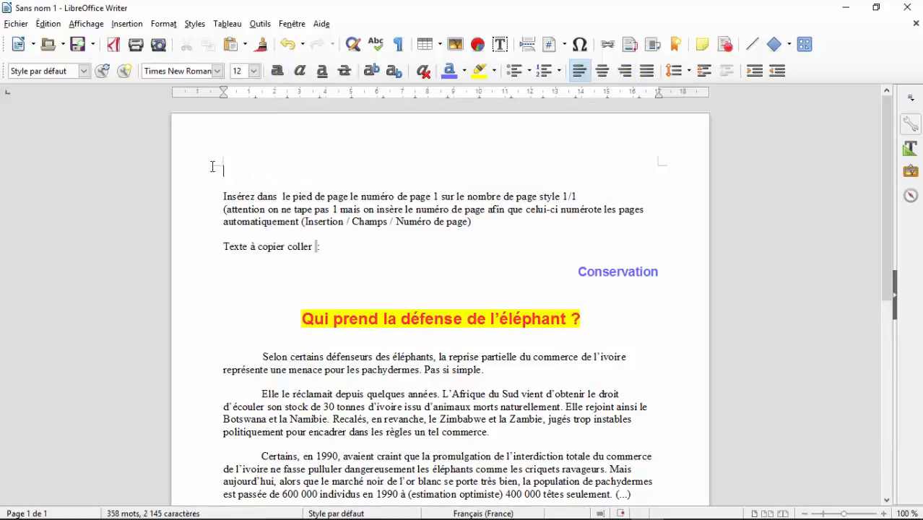
pyautogui.press('Delete')
pyautogui.press('Delete')
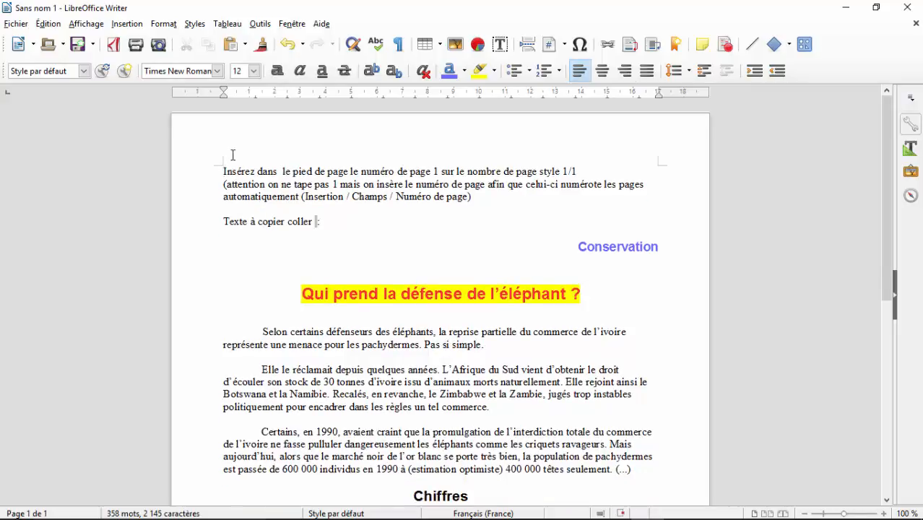